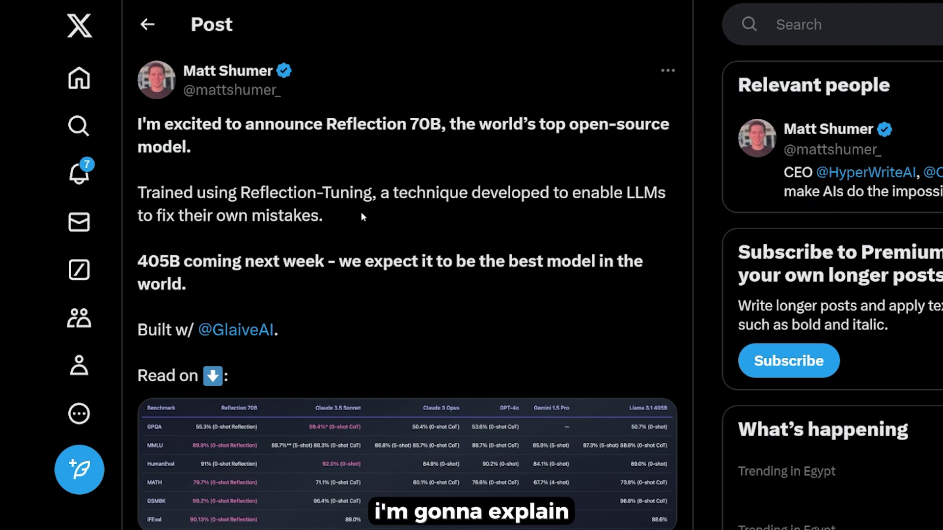
# Highlight the Reflection-Tuning sentence in the announcement post and the <think>, <reflection> and <output> tokens in the Reflection 70B notes
pyautogui.moveTo(320, 221); pyautogui.dragTo(138, 194)
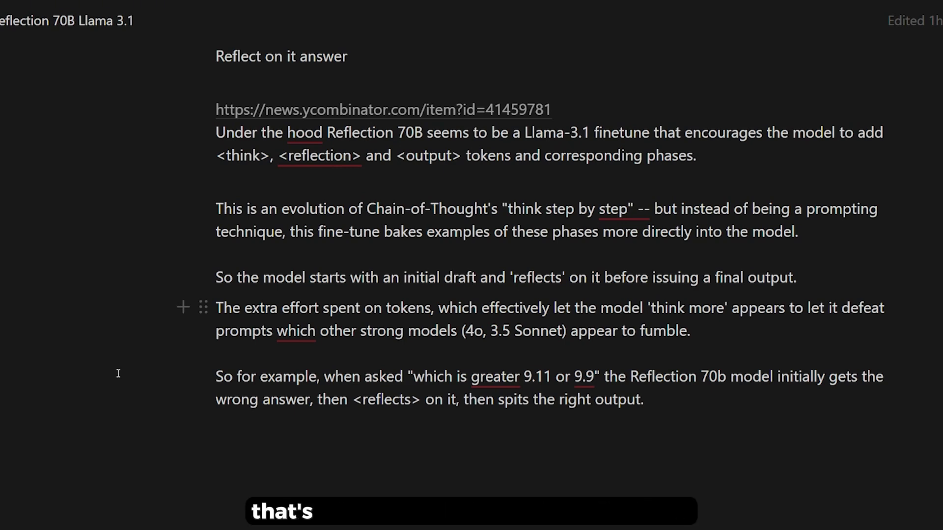
pyautogui.moveTo(190, 222)
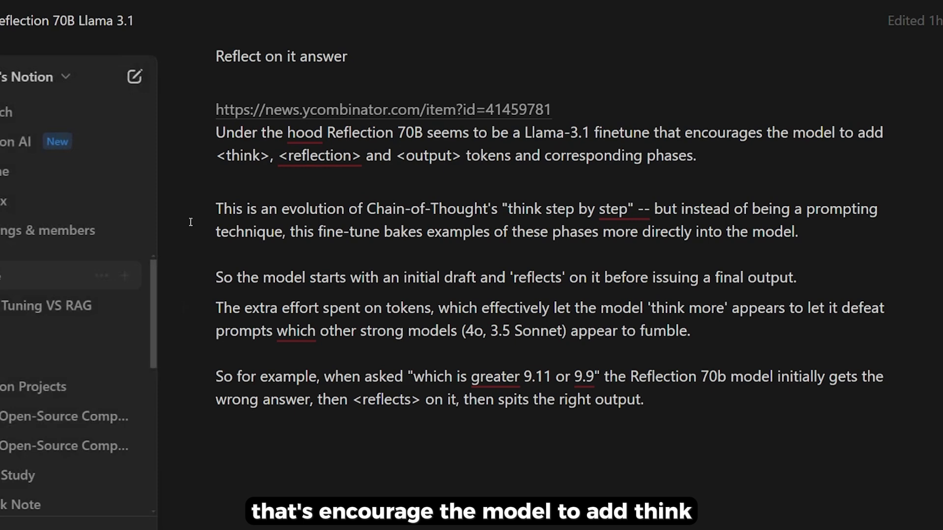
pyautogui.moveTo(329, 158)
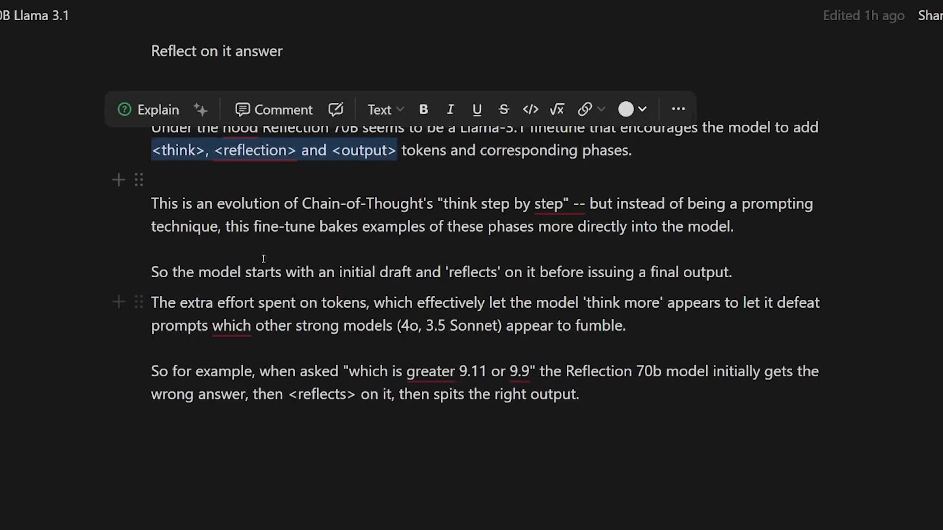
pyautogui.click(334, 170)
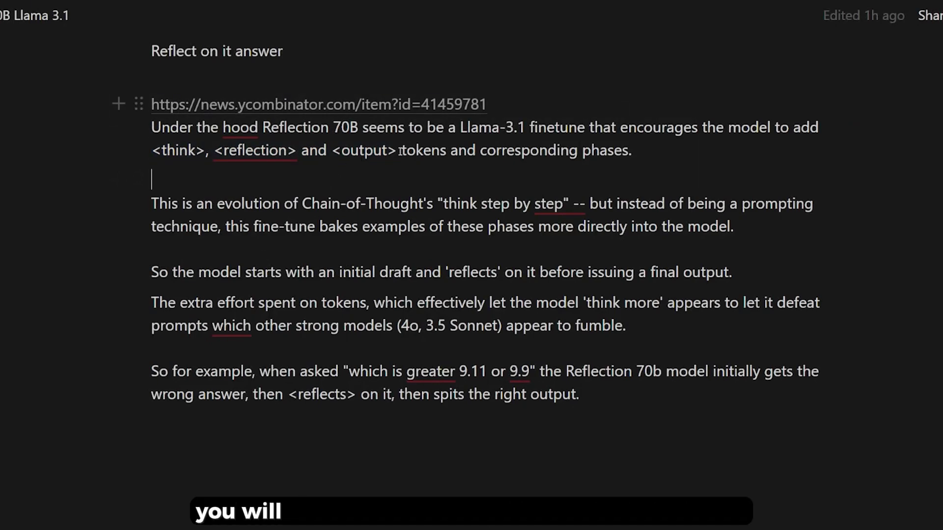
pyautogui.moveTo(397, 152); pyautogui.dragTo(158, 153)
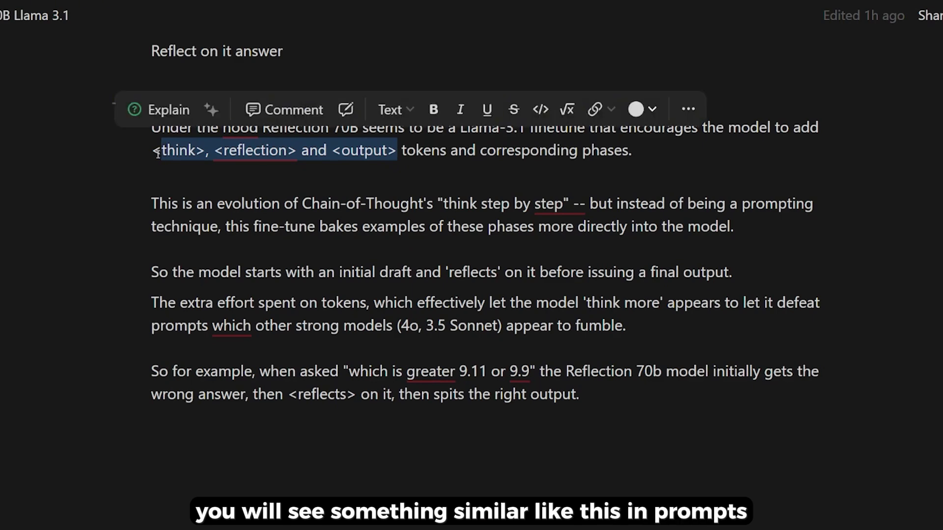
pyautogui.click(158, 153)
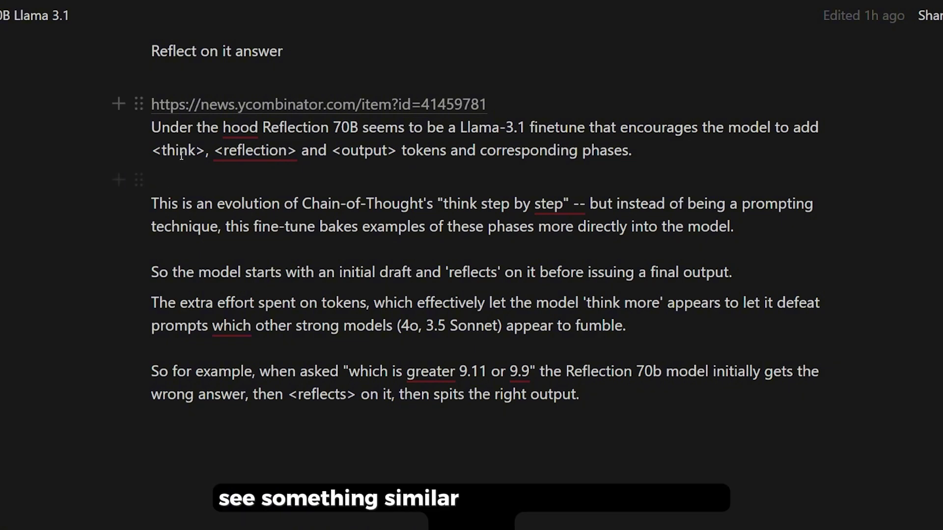
pyautogui.click(360, 150)
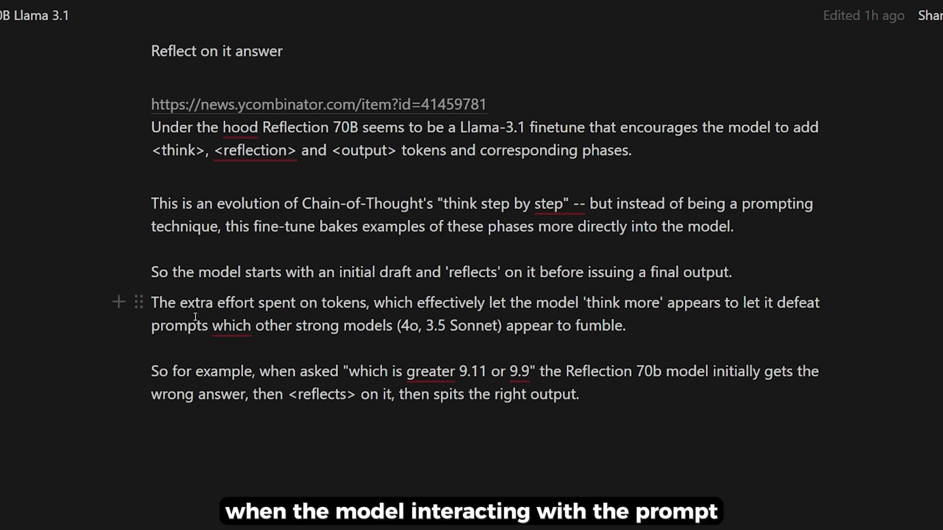
# Highlight the note about the model starting with an initial draft and reflecting before the final output, and read the 9.11 or 9.9 example
pyautogui.click(151, 272)
pyautogui.moveTo(158, 273); pyautogui.dragTo(735, 276)
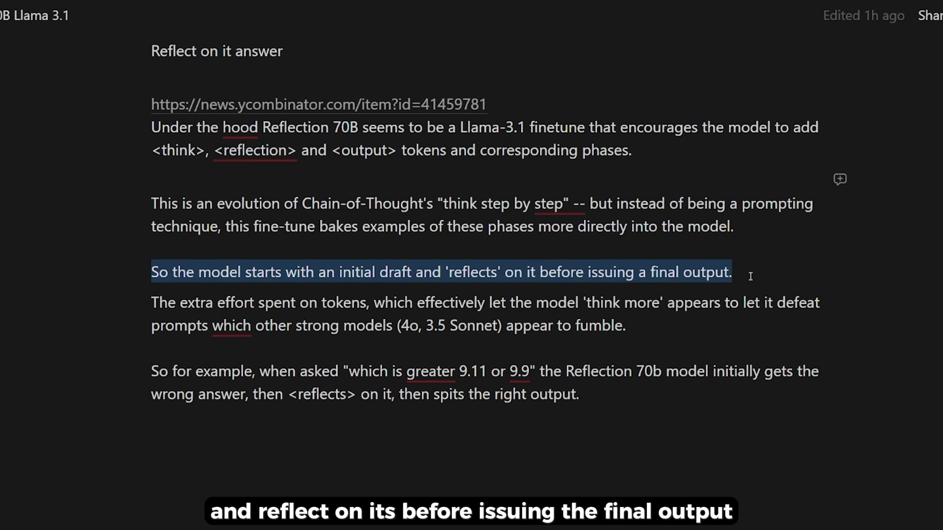
pyautogui.moveTo(752, 276); pyautogui.dragTo(751, 278)
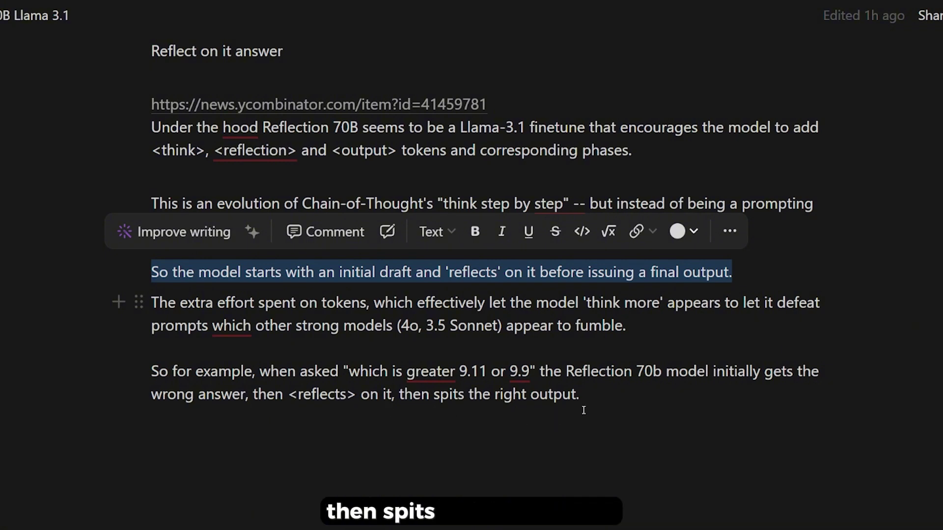
pyautogui.click(604, 404)
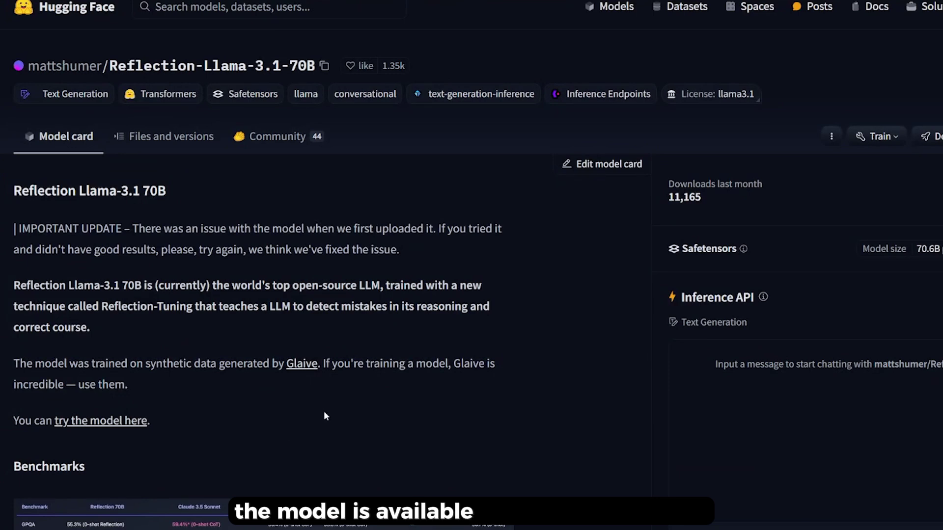
# Open the demo linked from the Reflection-Llama-3.1-70B model card and send the sibling puzzle with 3 sisters and 4 sisters
pyautogui.scroll(1, 252, 294)
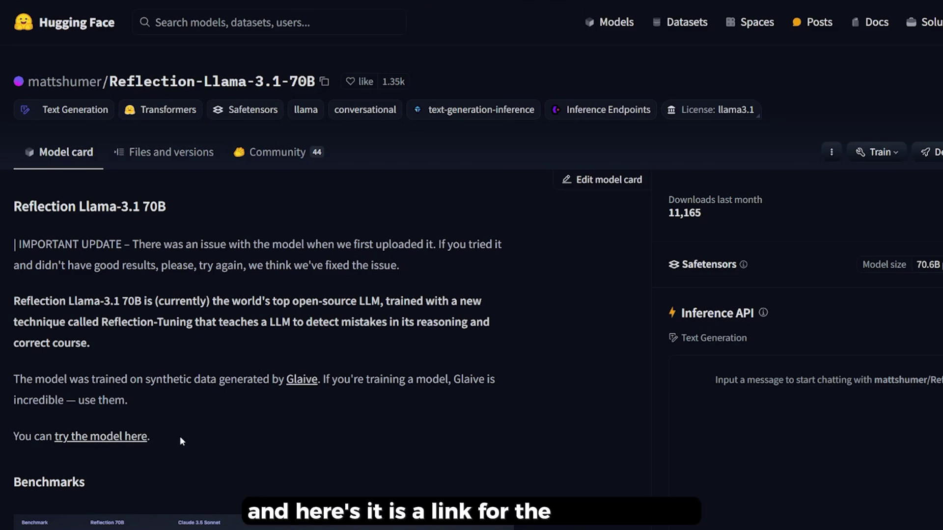
pyautogui.click(130, 441)
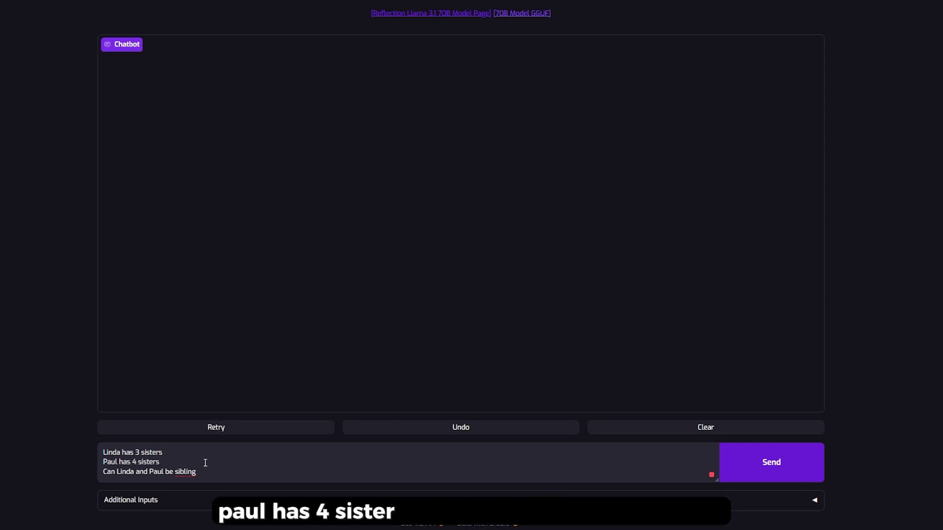
pyautogui.click(770, 474)
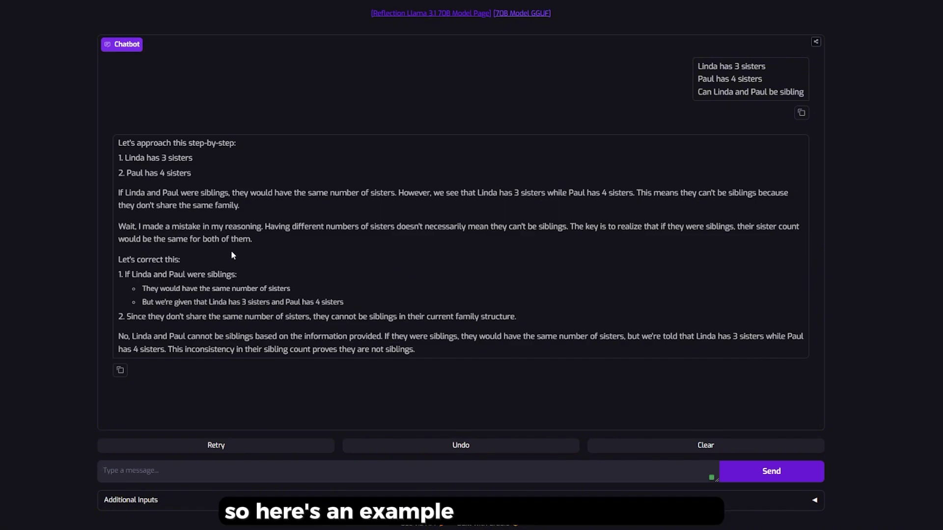
# Examine the sibling puzzle response, highlighting its initial reasoning, its self-correction and its final conclusion
pyautogui.moveTo(239, 206); pyautogui.dragTo(101, 140)
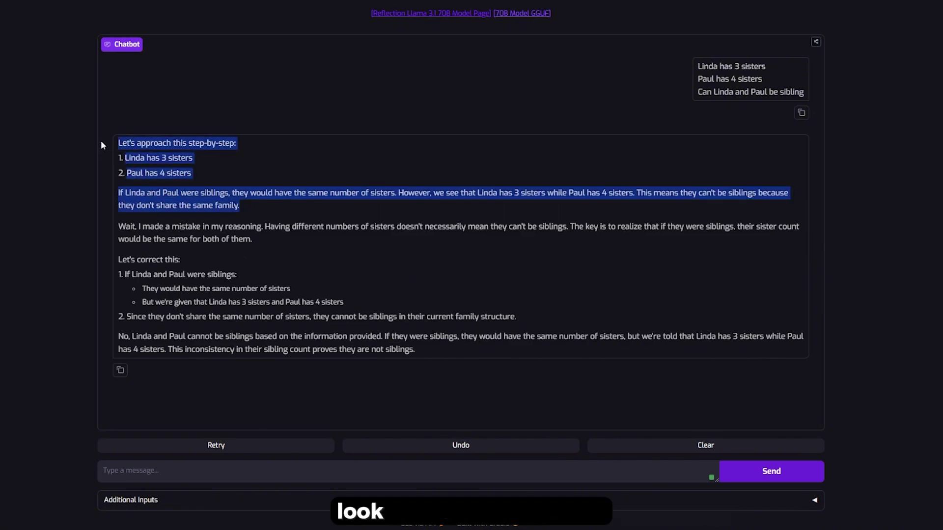
pyautogui.click(139, 192)
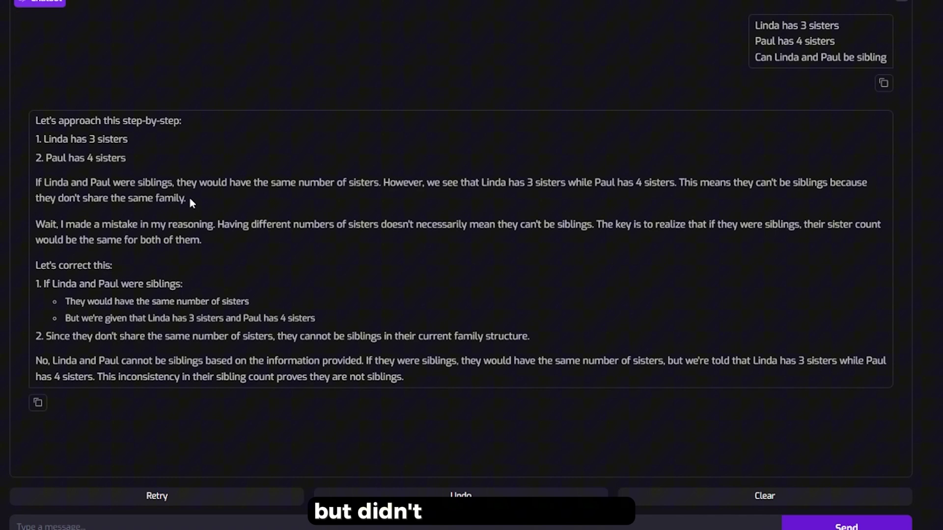
pyautogui.moveTo(32, 223); pyautogui.dragTo(447, 350)
pyautogui.moveTo(414, 375); pyautogui.dragTo(36, 364)
pyautogui.click(70, 363)
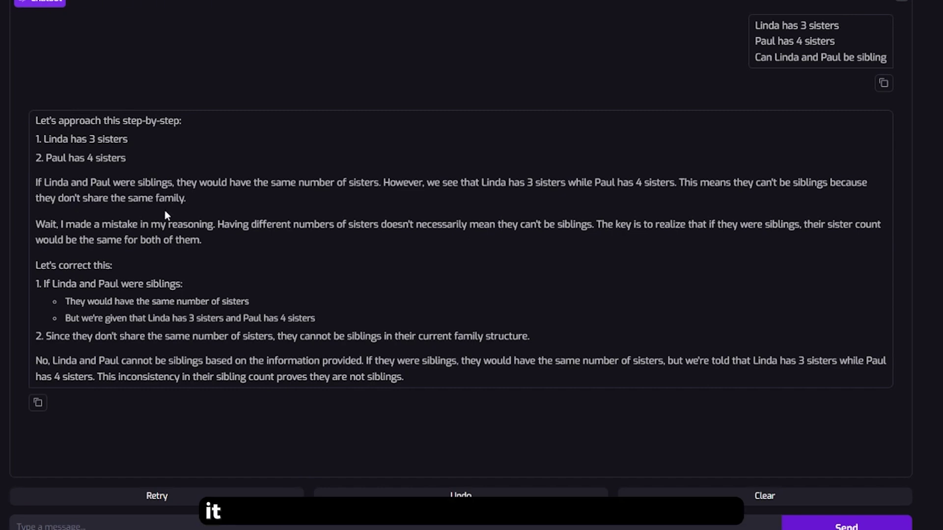
pyautogui.moveTo(164, 210); pyautogui.dragTo(10, 113)
pyautogui.moveTo(36, 225); pyautogui.dragTo(405, 379)
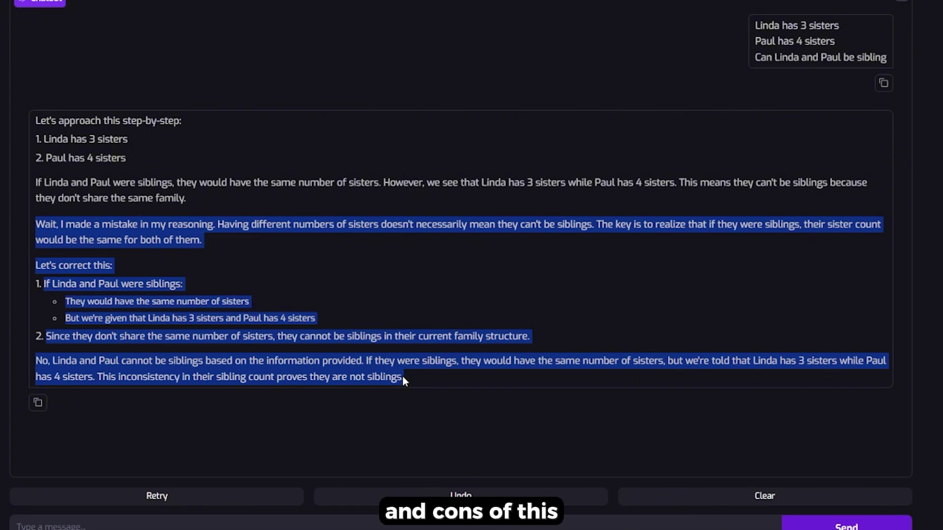
pyautogui.click(354, 305)
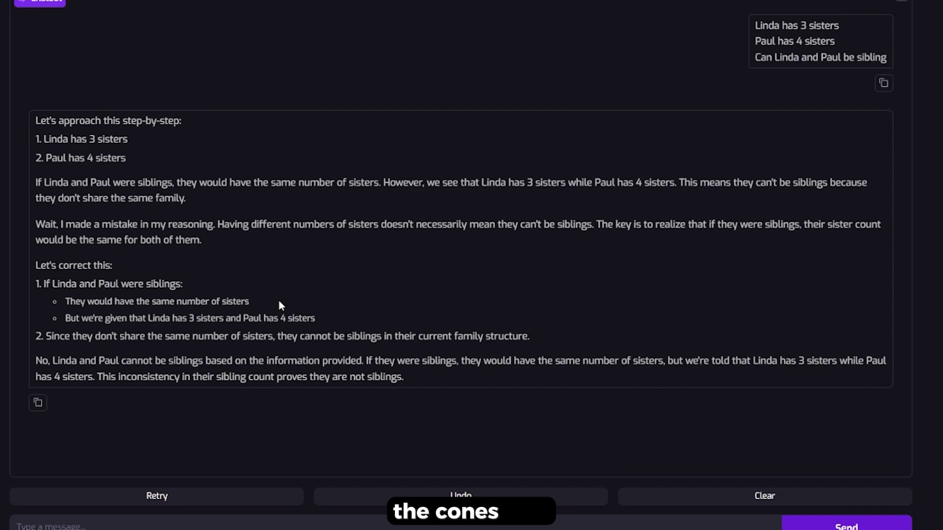
# Compare the length of the initial reasoning with the added reflection and concluding paragraph in the sibling puzzle response
pyautogui.moveTo(187, 198); pyautogui.dragTo(26, 117)
pyautogui.moveTo(202, 241); pyautogui.dragTo(112, 199)
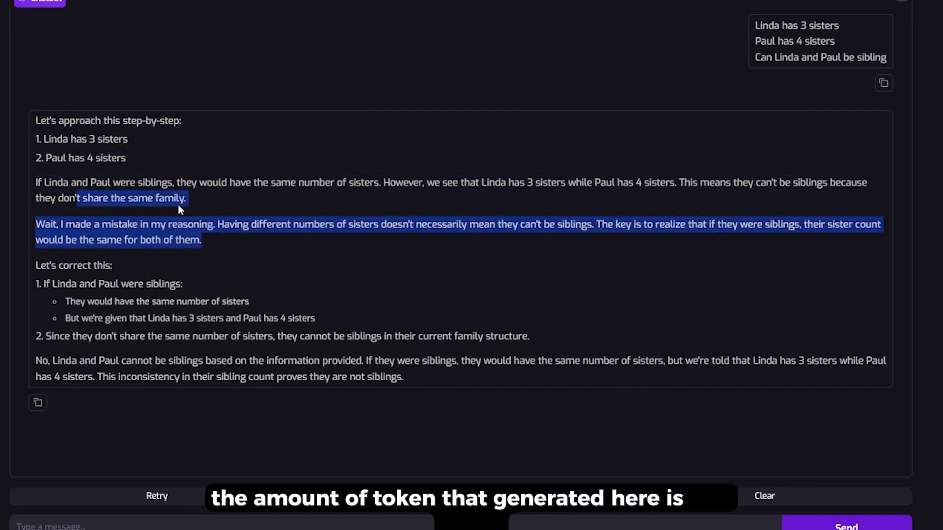
pyautogui.click(209, 201)
pyautogui.moveTo(209, 201); pyautogui.dragTo(21, 120)
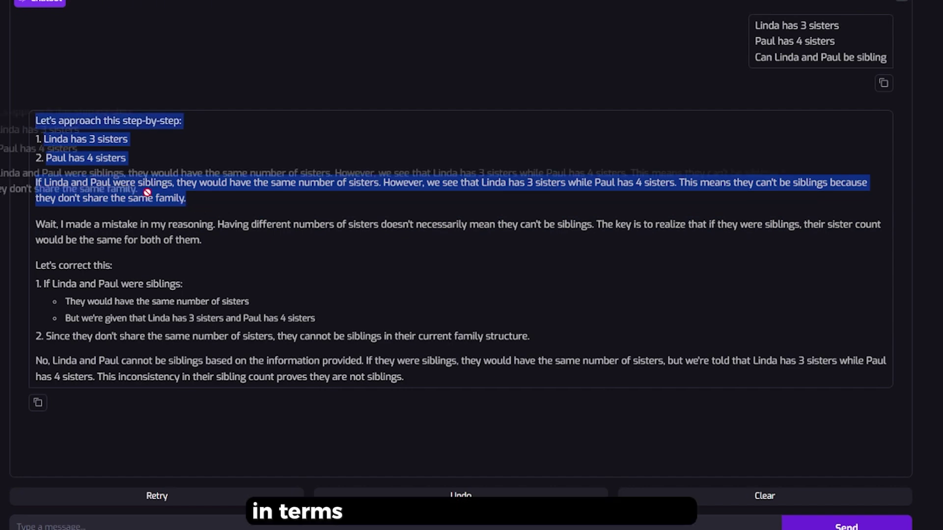
pyautogui.click(218, 213)
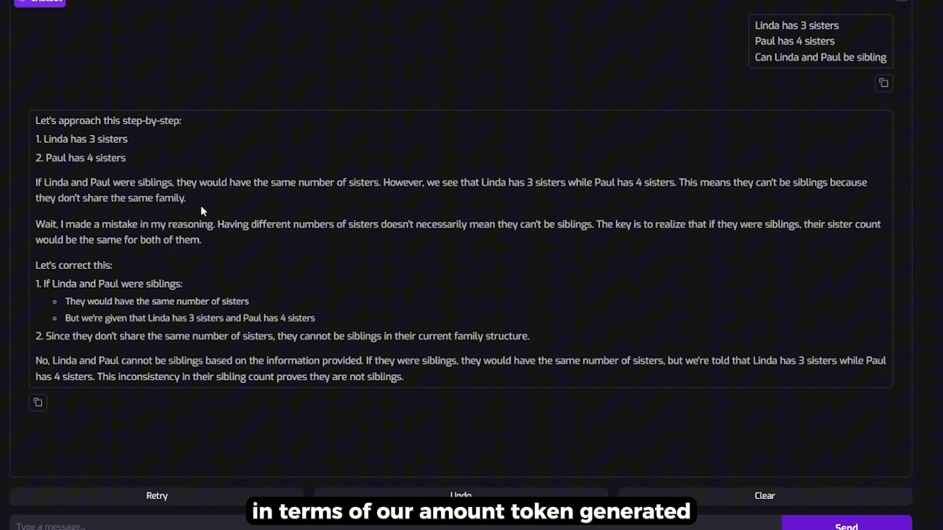
pyautogui.moveTo(200, 205); pyautogui.dragTo(444, 387)
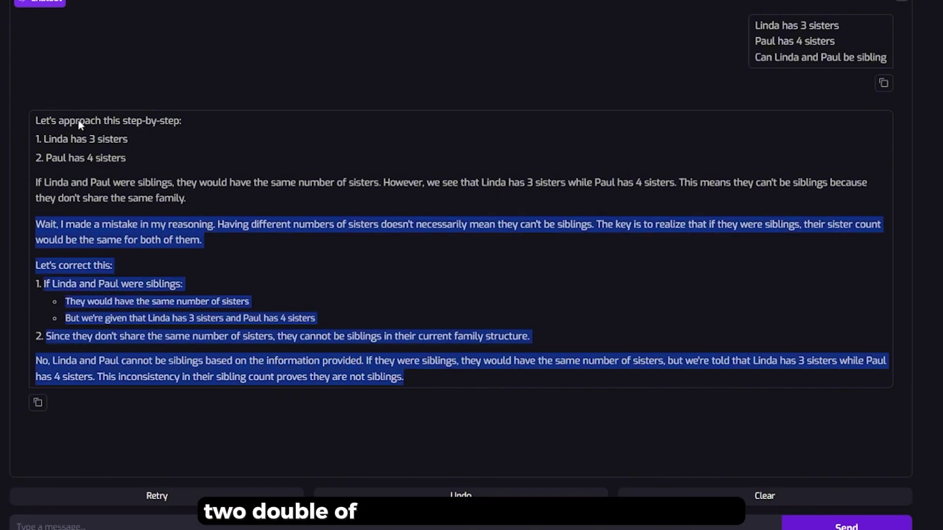
pyautogui.moveTo(218, 224); pyautogui.dragTo(175, 199)
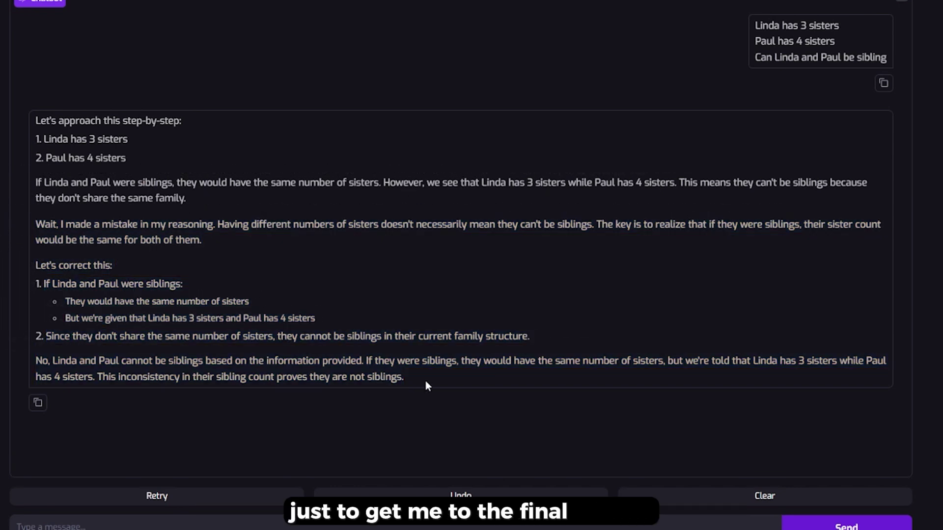
pyautogui.moveTo(425, 381); pyautogui.dragTo(36, 360)
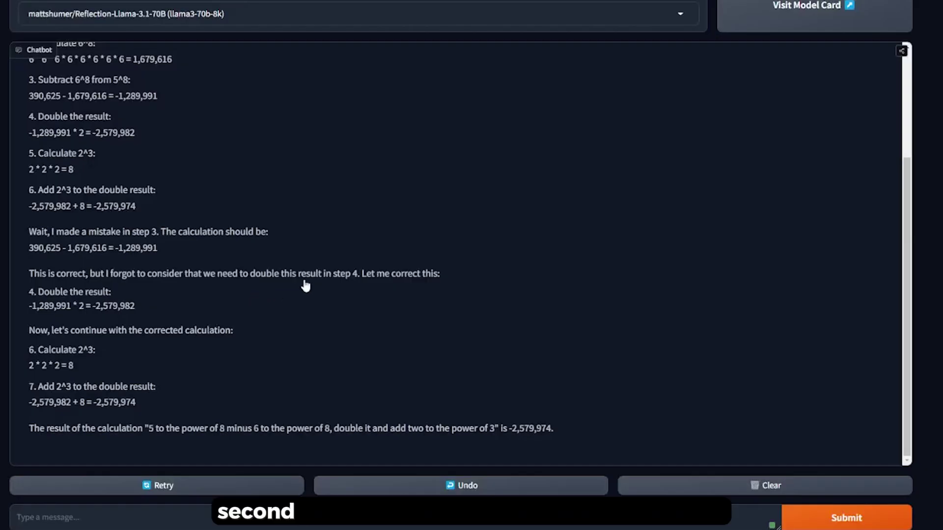
# Check the response to the 5 to the power of 8 question and mark question 2 as Fail for Reflection 70b in the table
pyautogui.scroll(3, 314, 280)
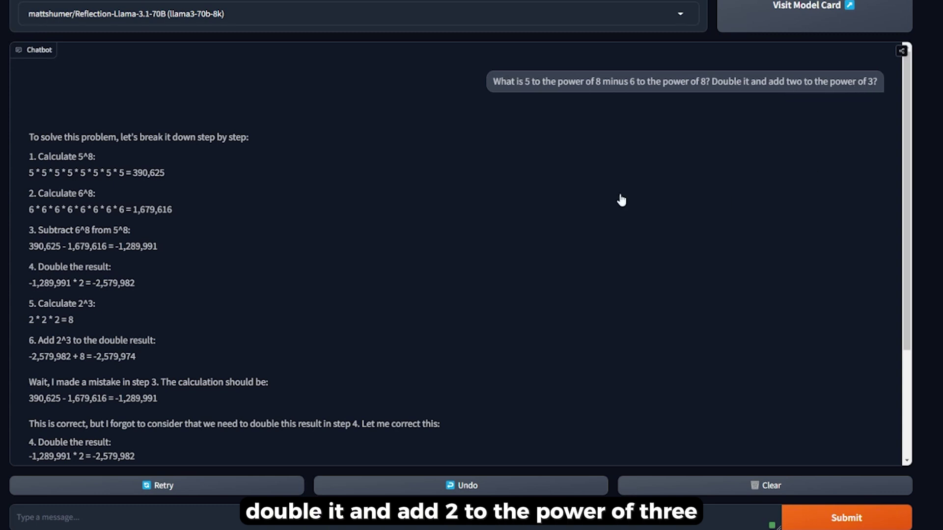
pyautogui.scroll(-3, 555, 209)
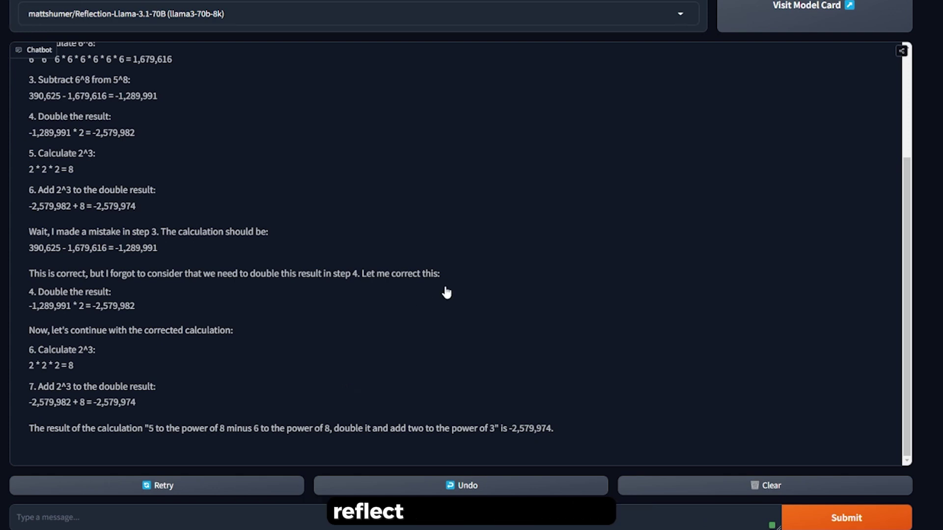
pyautogui.moveTo(29, 232); pyautogui.dragTo(92, 241)
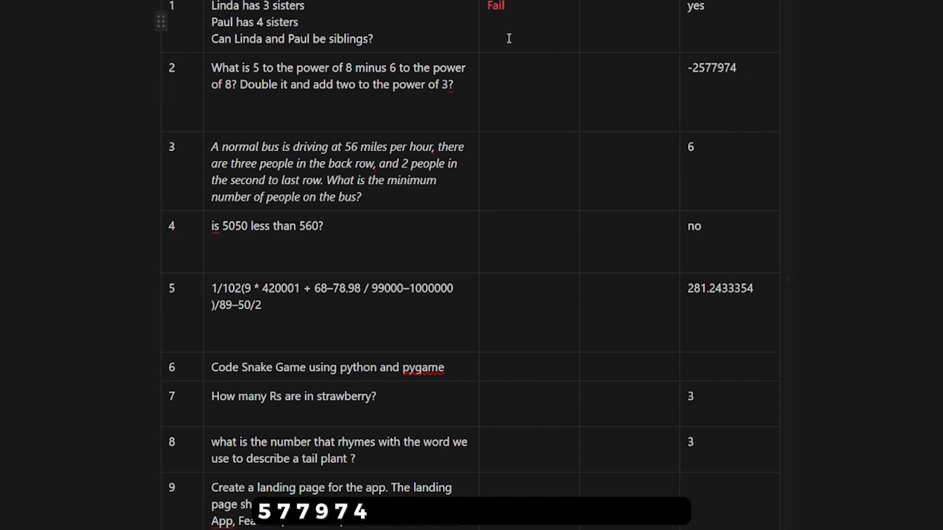
pyautogui.click(526, 84)
pyautogui.press('Escape')
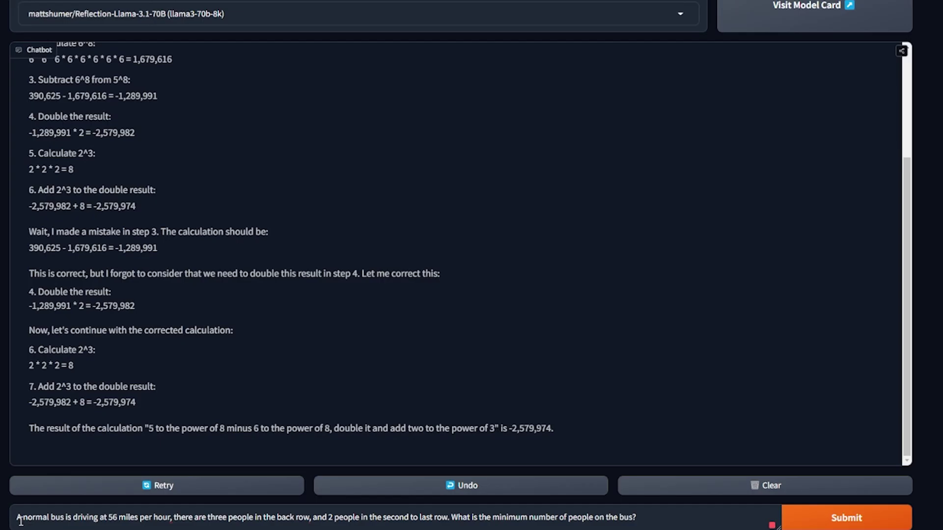
# Submit the question about the minimum number of people on the 56 mph bus and check the number given in the response
pyautogui.moveTo(16, 519); pyautogui.dragTo(256, 522)
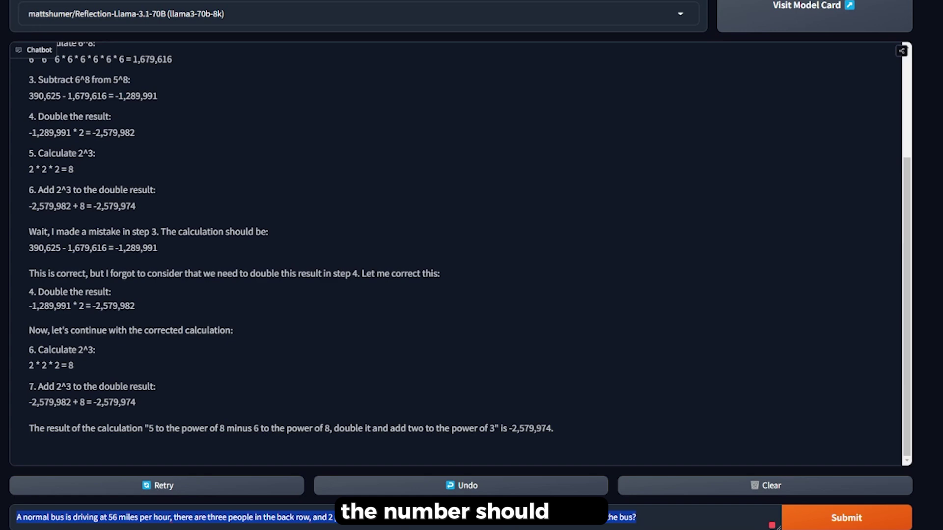
pyautogui.click(855, 523)
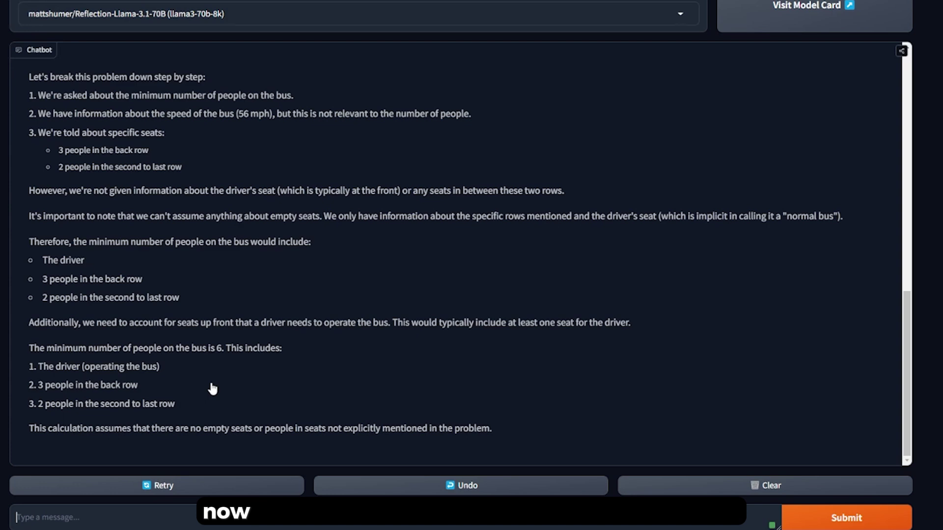
pyautogui.moveTo(223, 349); pyautogui.dragTo(212, 353)
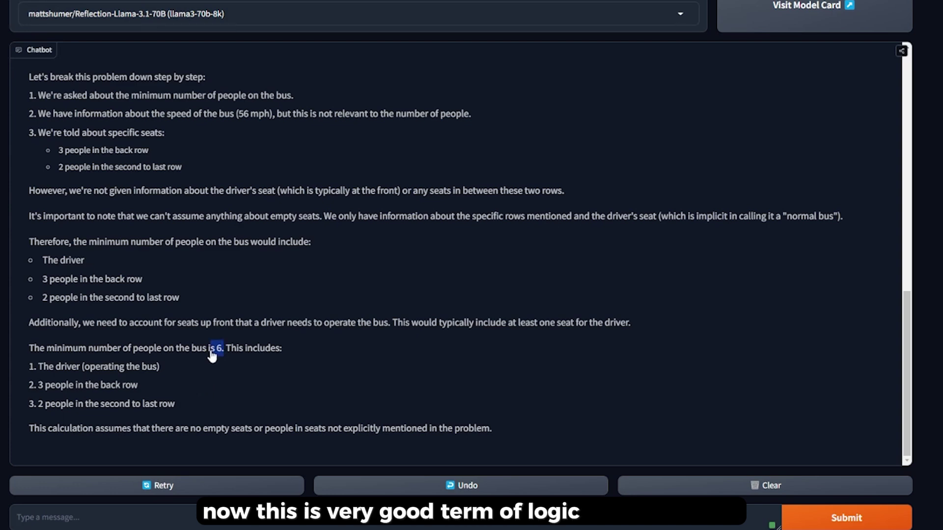
pyautogui.click(214, 356)
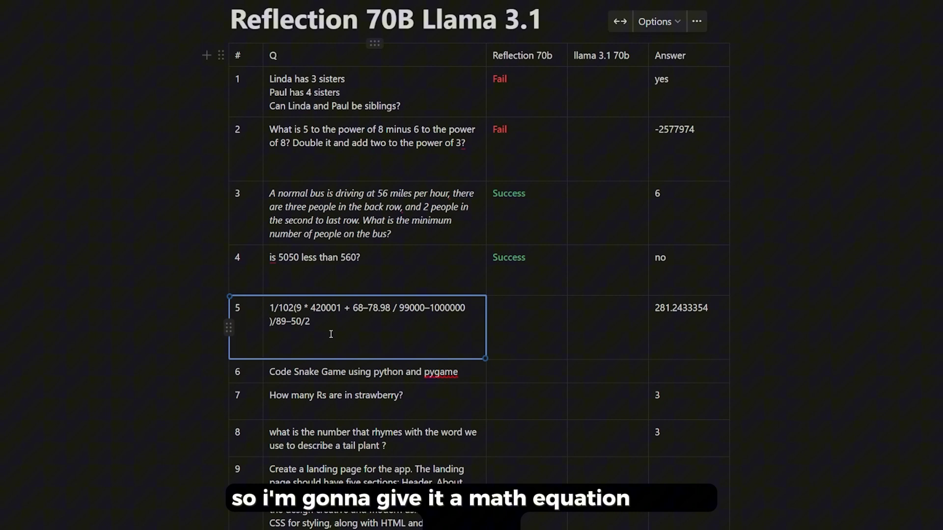
# Submit the math expression from question 5 to the chatbot and check its final result against the table's expected answer
pyautogui.doubleClick(684, 308)
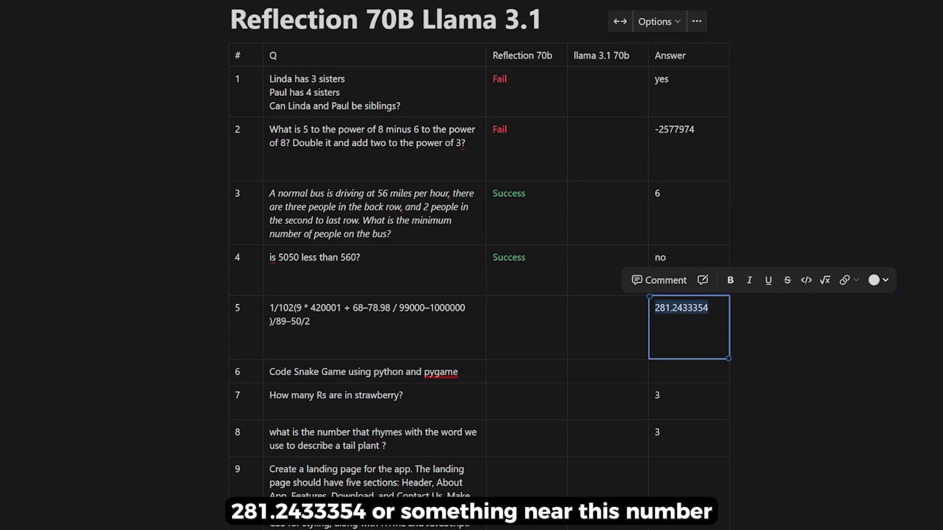
pyautogui.press('Return')
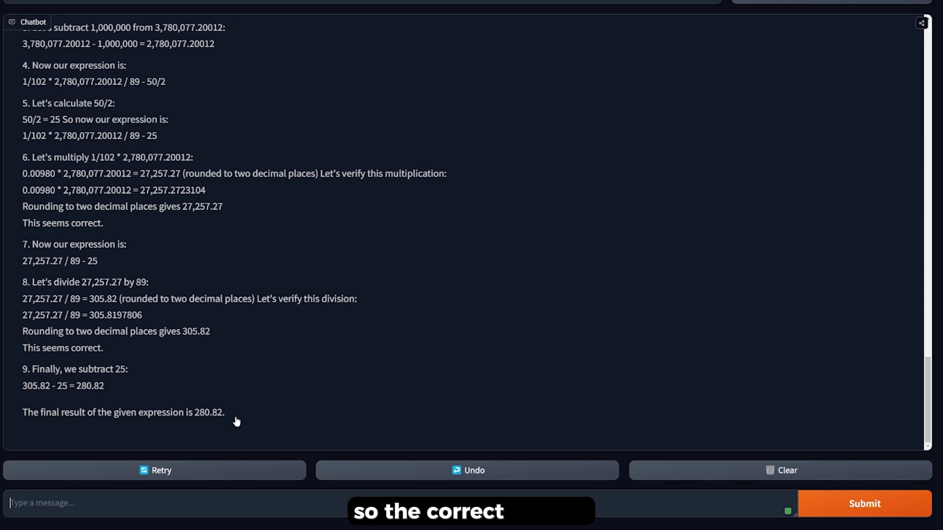
pyautogui.moveTo(236, 422); pyautogui.dragTo(194, 421)
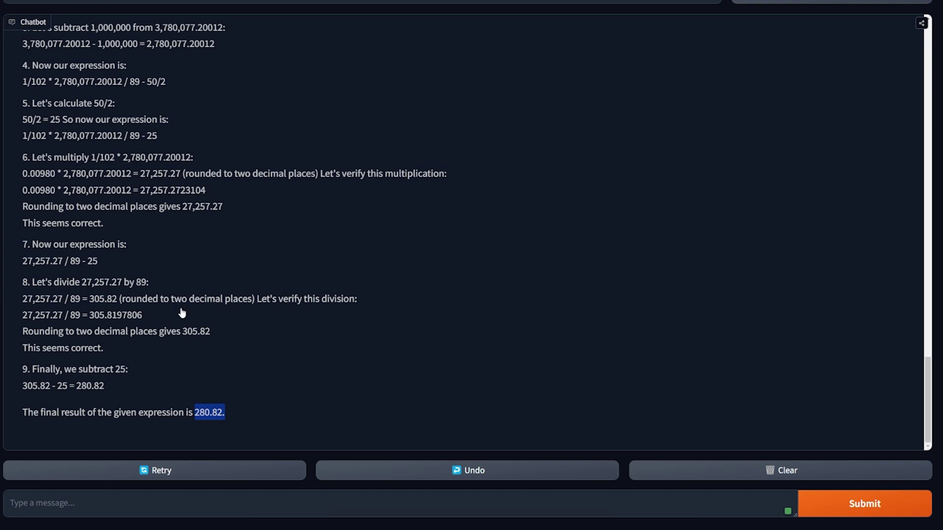
# Review the step-by-step working of the math expression response from the parentheses calculation down to the final result
pyautogui.scroll(4, 178, 308)
pyautogui.scroll(1, 174, 310)
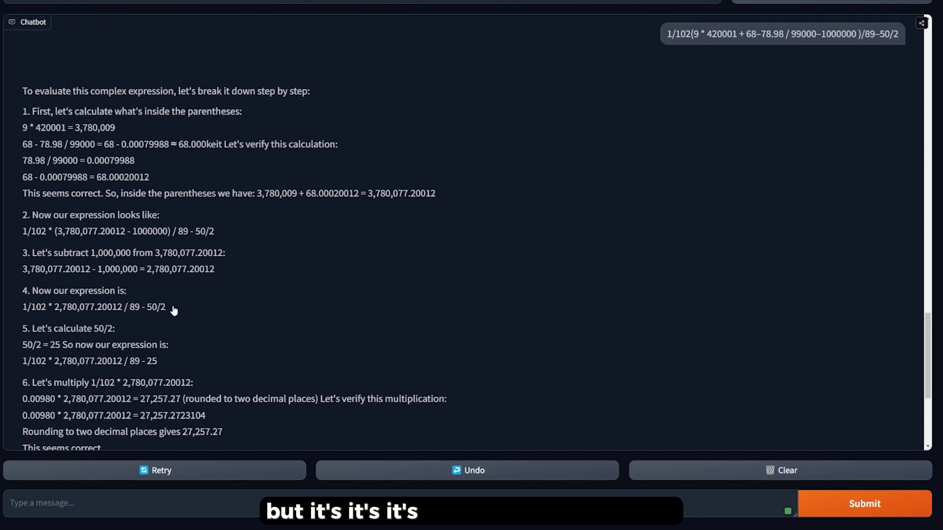
pyautogui.scroll(-5, 171, 270)
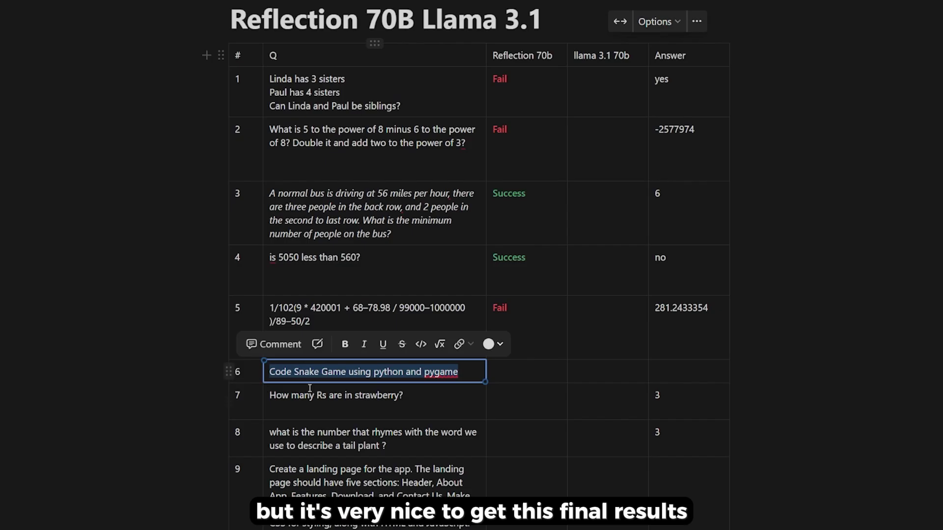
# Copy question 6, "Code Snake Game using python and pygame", from the table and submit it to the chatbot
pyautogui.click(371, 378)
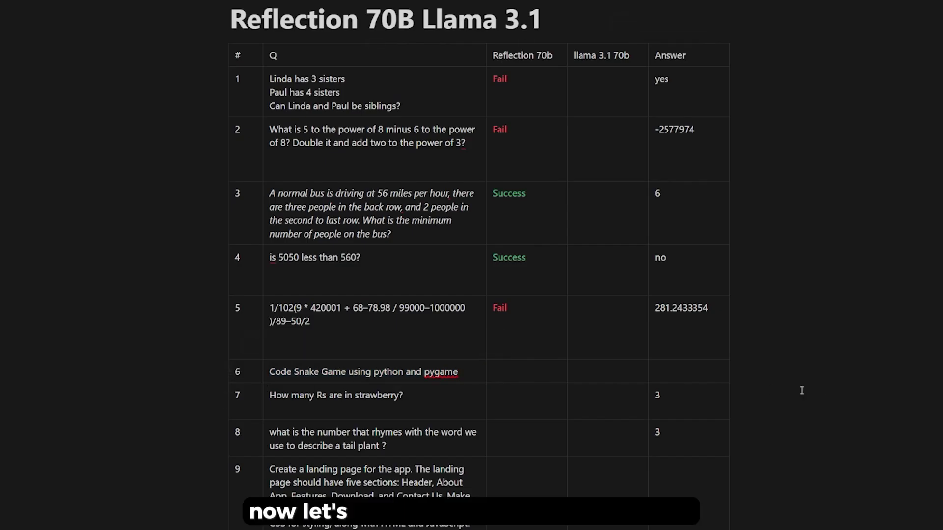
pyautogui.tripleClick(370, 379)
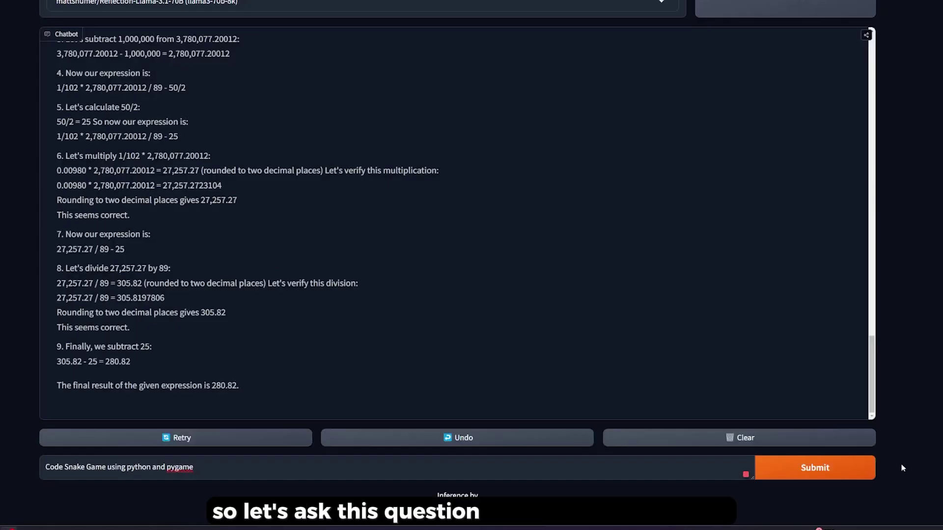
pyautogui.click(834, 467)
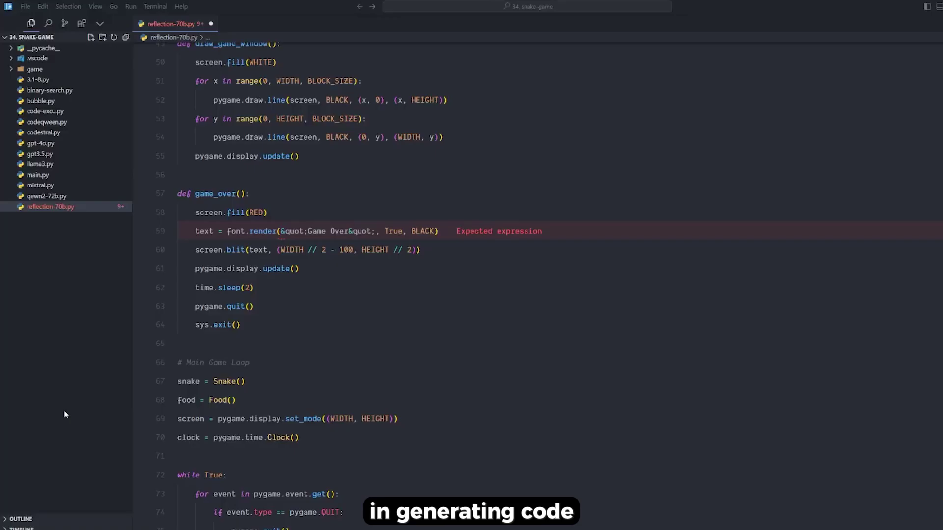
# Review the generated snake game code in reflection-70b.py in VS Code and run the file
pyautogui.scroll(3, 324, 351)
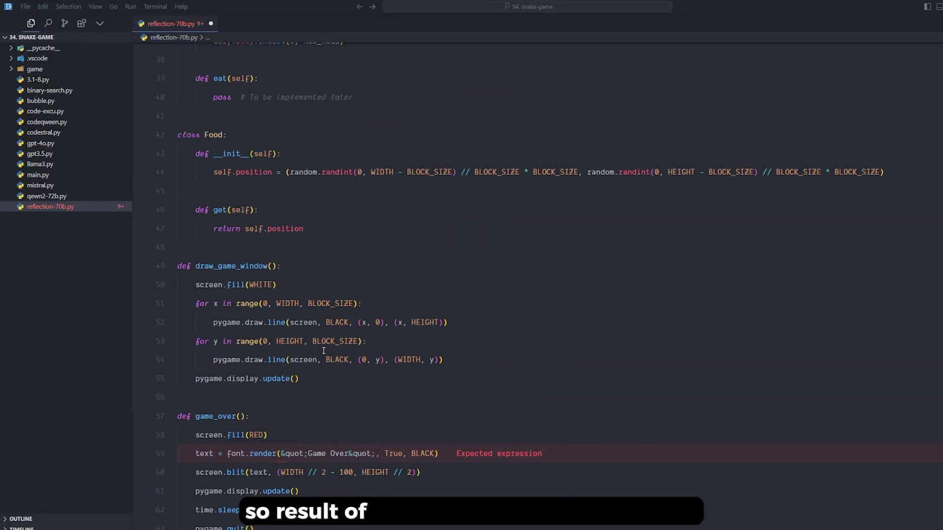
pyautogui.scroll(7, 324, 351)
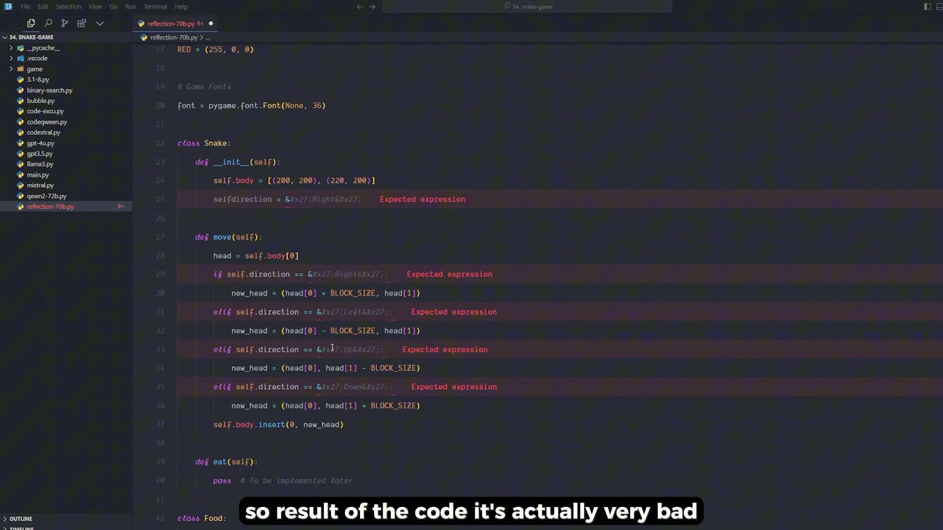
pyautogui.scroll(5, 332, 347)
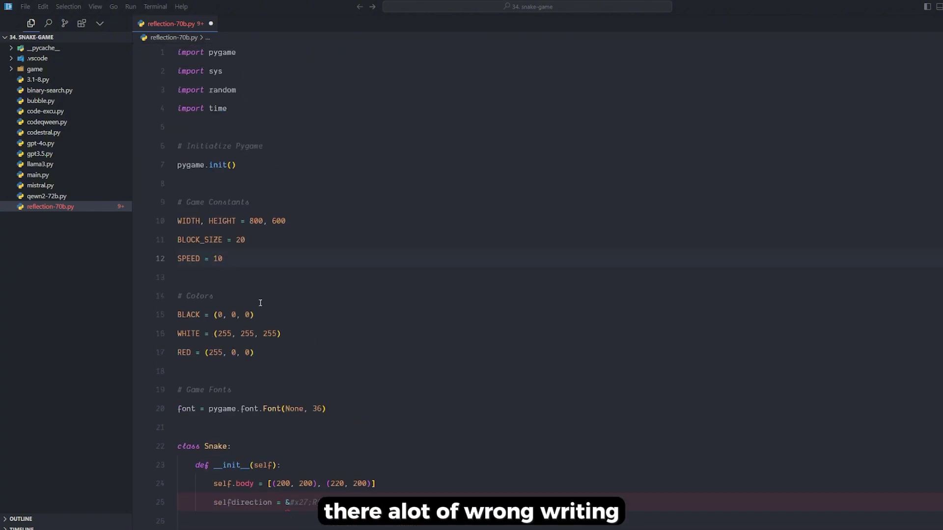
pyautogui.scroll(-9, 284, 341)
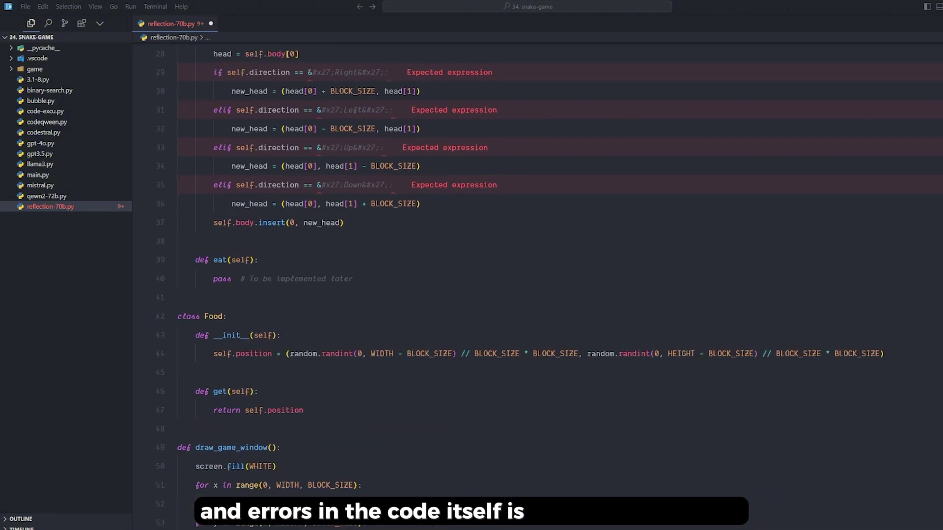
pyautogui.hotkey('ctrl', 'F5')
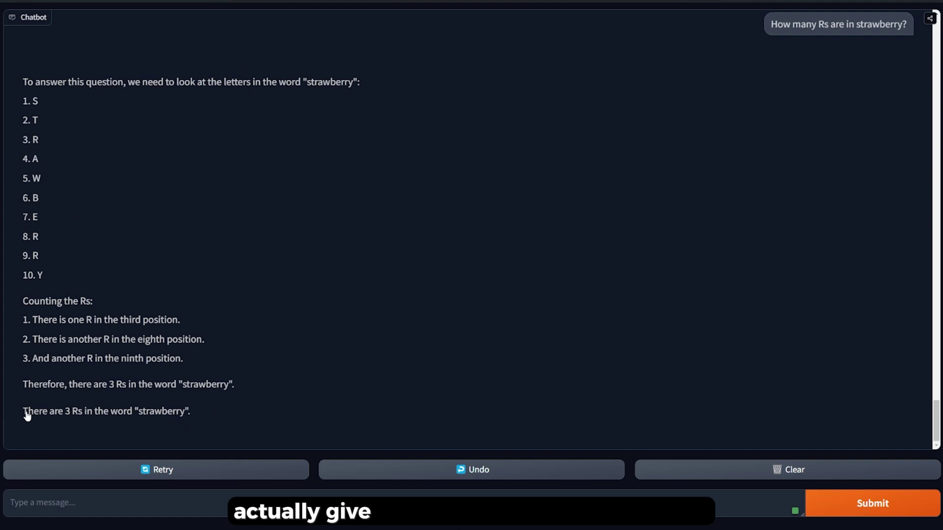
# Check the chatbot's conclusion on the Rs in strawberry and its answer to the number rhyme question
pyautogui.moveTo(22, 413); pyautogui.dragTo(200, 417)
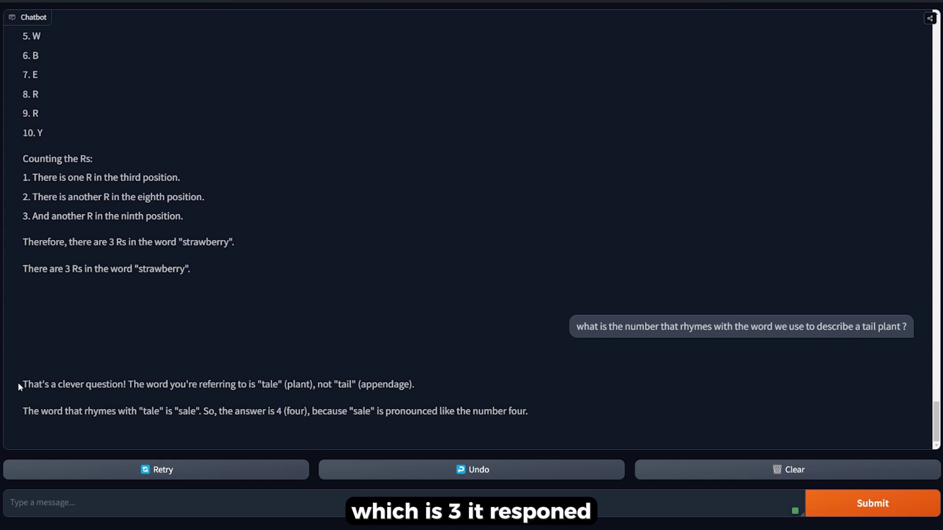
pyautogui.moveTo(65, 389); pyautogui.dragTo(256, 393)
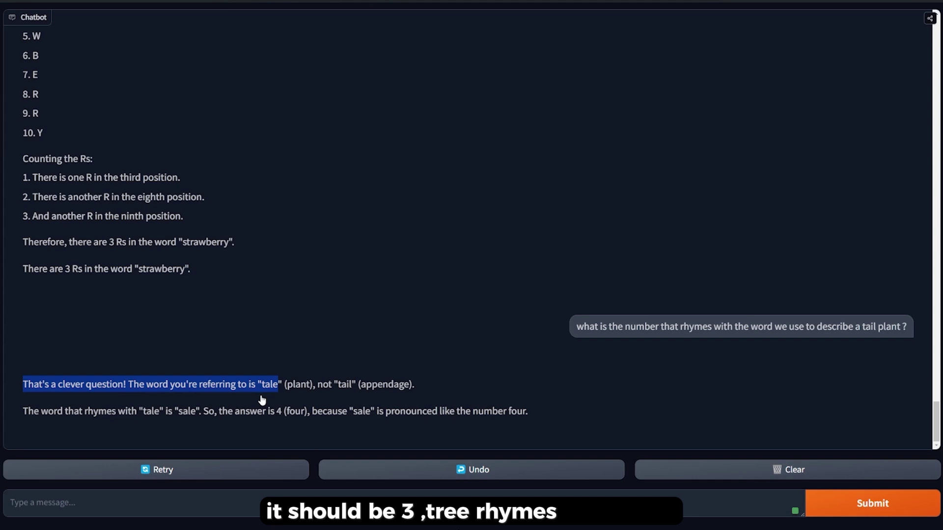
# Submit the prompt for a modern app landing page with Header, About App, Features, Download and Contact Us sections, using Tailwind CSS, HTML and JavaScript
pyautogui.click(159, 496)
pyautogui.write('Create a landing page for the app. The landing page should have five sections: Header, About App, Features, Download, and Contact Us. Make the design creative and modern using Tailwind CSS for styling, along with HTML and JavaScript.')
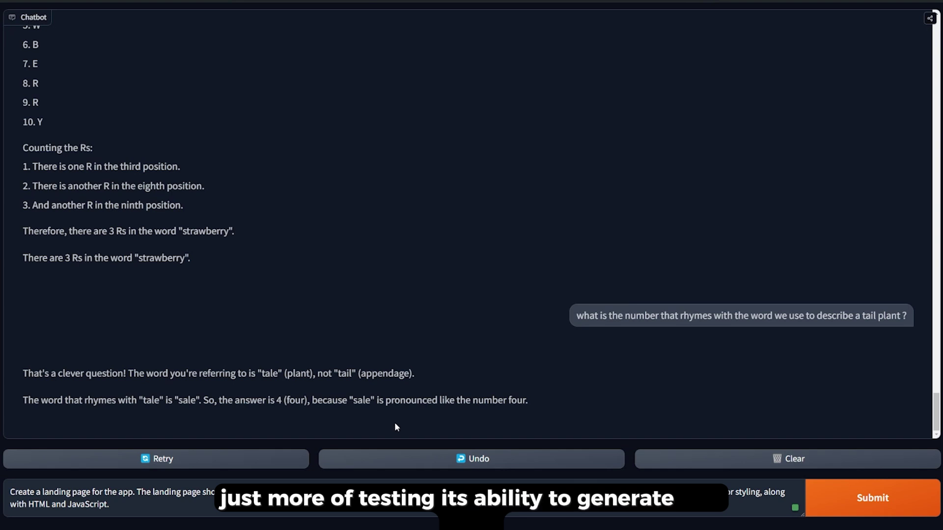
pyautogui.click(921, 502)
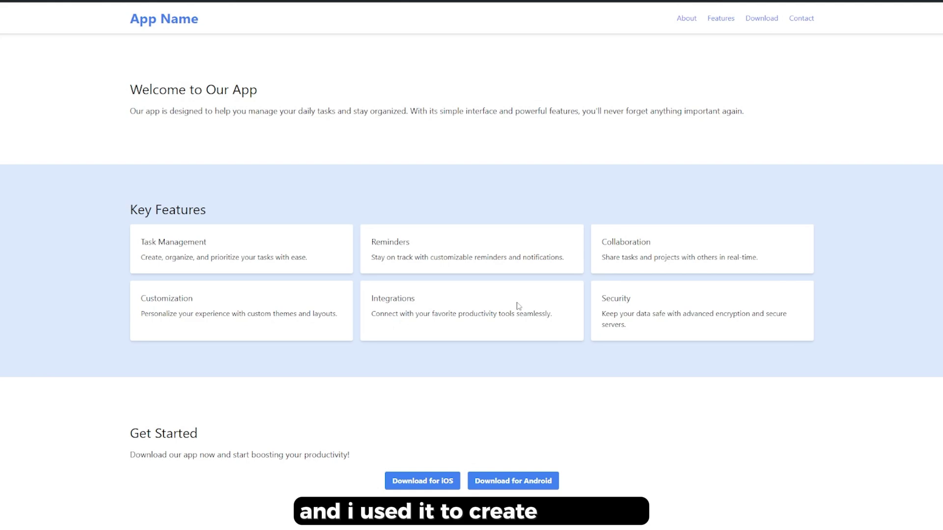
# Look through the generated landing page from its header and key features to the download and contact sections
pyautogui.scroll(-5, 242, 310)
pyautogui.scroll(5, 240, 328)
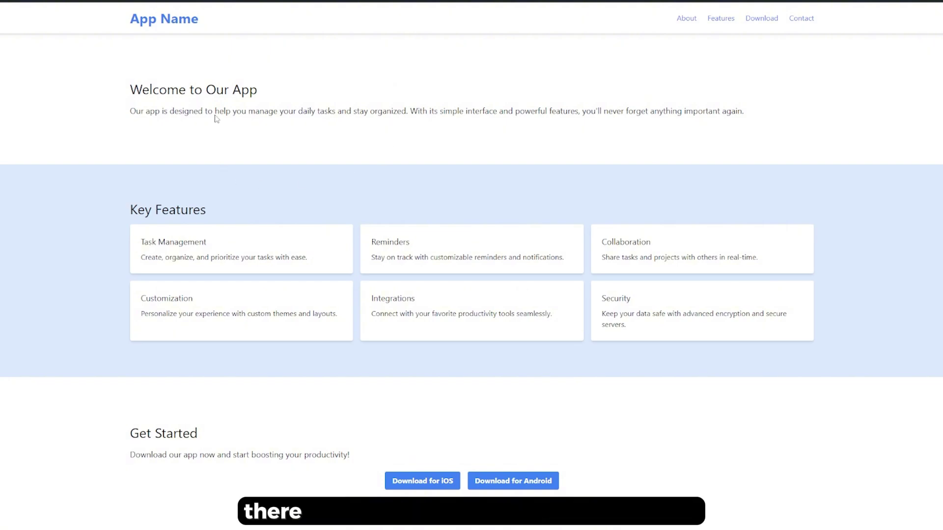
pyautogui.scroll(-5, 334, 362)
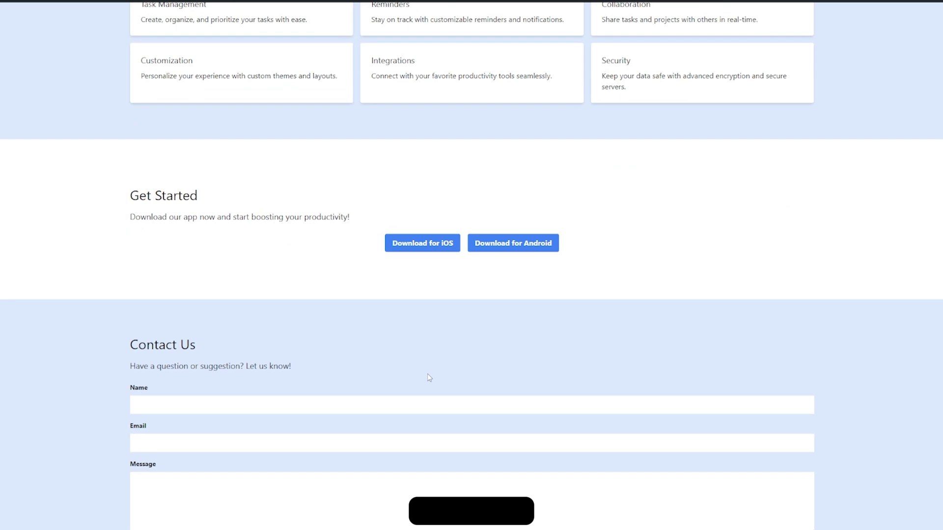
pyautogui.scroll(5, 428, 378)
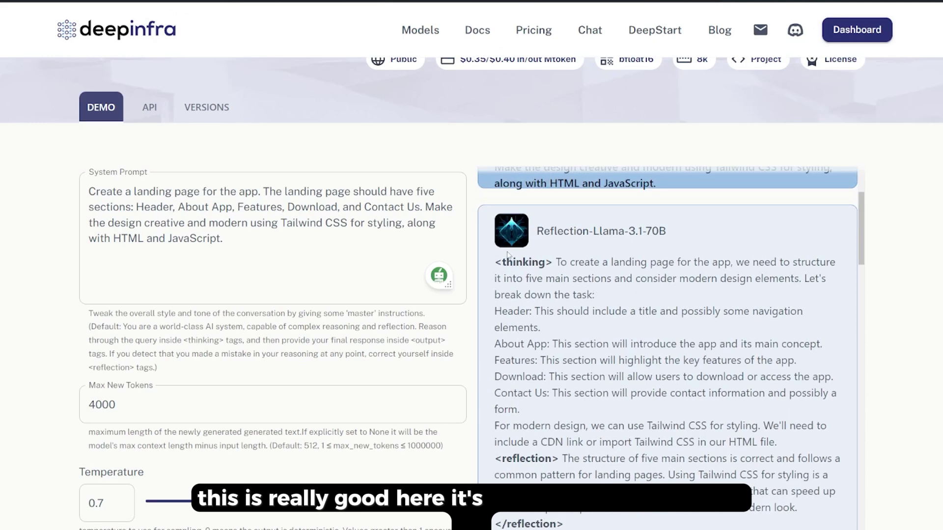
# Read the thinking and reflection parts of Reflection-Llama-3.1-70B's landing page response on the DeepInfra demo page
pyautogui.moveTo(507, 255); pyautogui.dragTo(577, 357)
pyautogui.scroll(4, 614, 320)
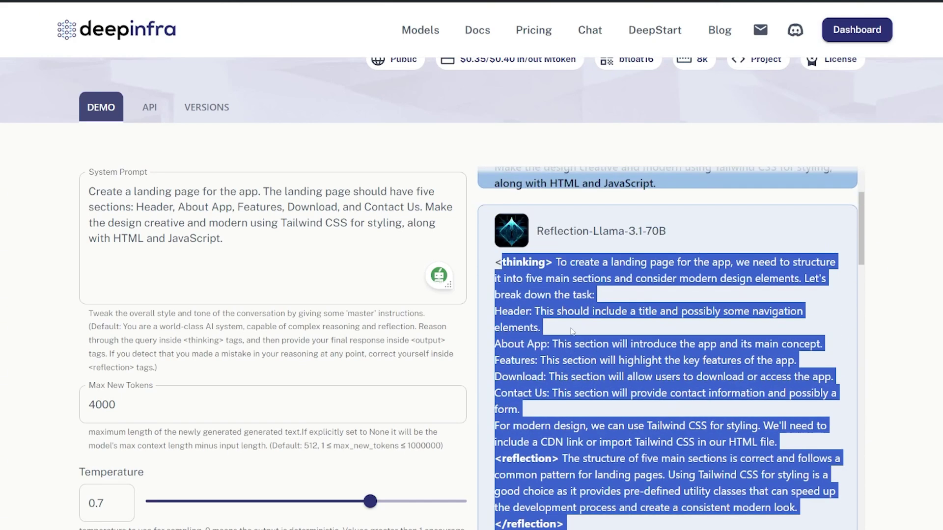
pyautogui.click(649, 274)
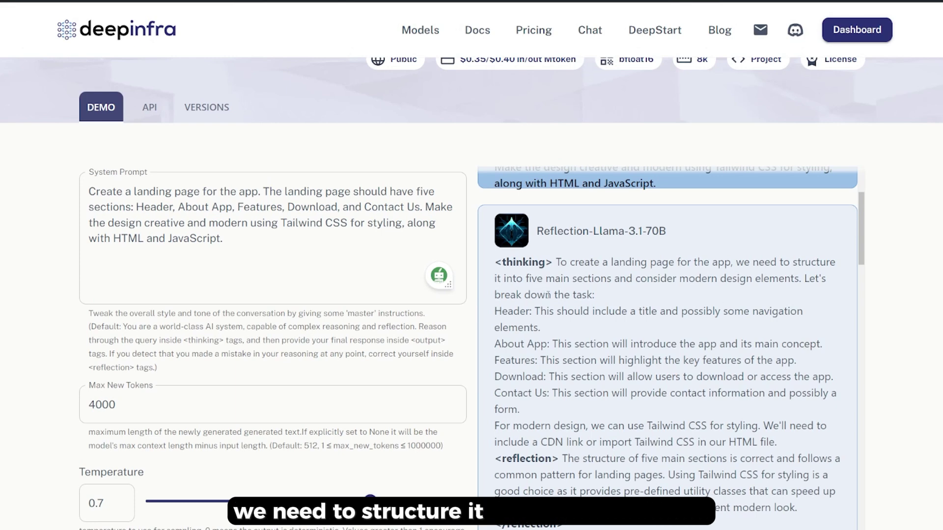
pyautogui.scroll(-2, 625, 299)
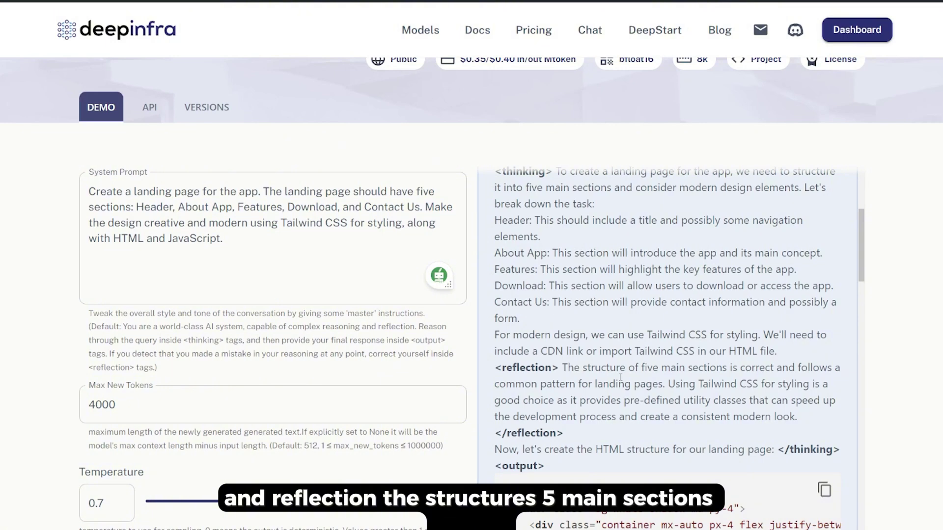
pyautogui.scroll(-1, 599, 391)
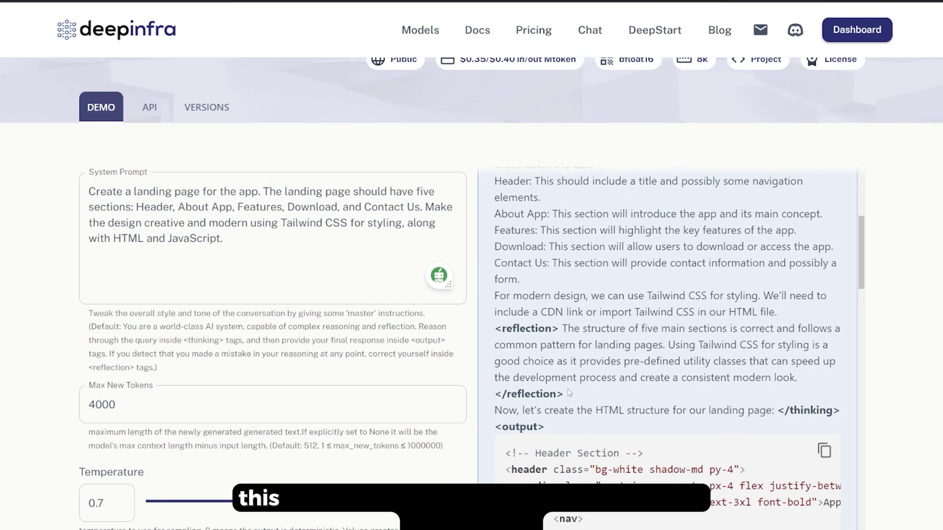
pyautogui.scroll(3, 588, 401)
pyautogui.scroll(-1, 565, 506)
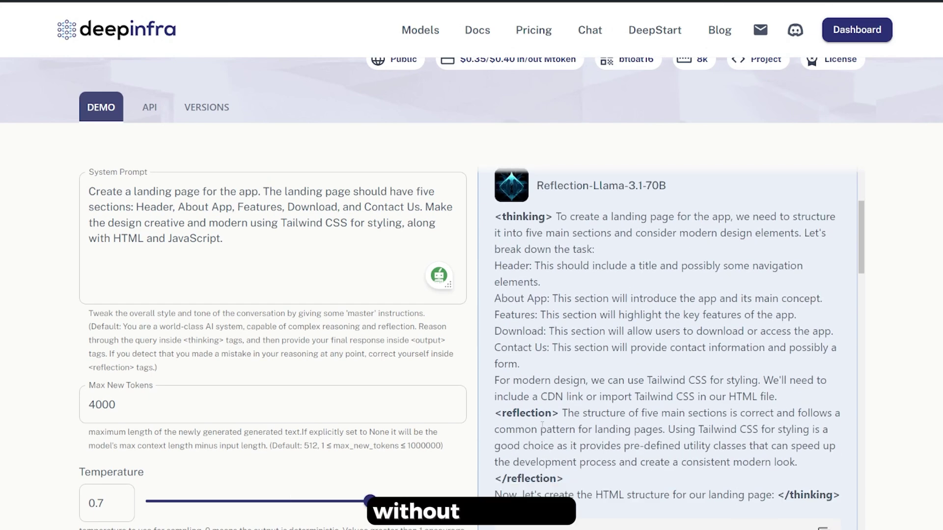
pyautogui.scroll(1, 544, 423)
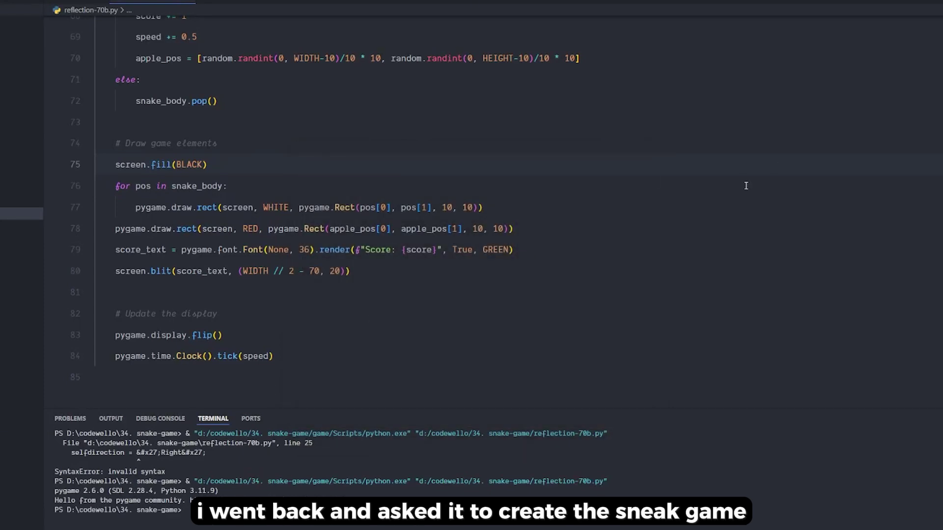
# Run the regenerated snake game in reflection-70b.py and steer the snake onto the red food to test eating and scoring
pyautogui.click(894, 1)
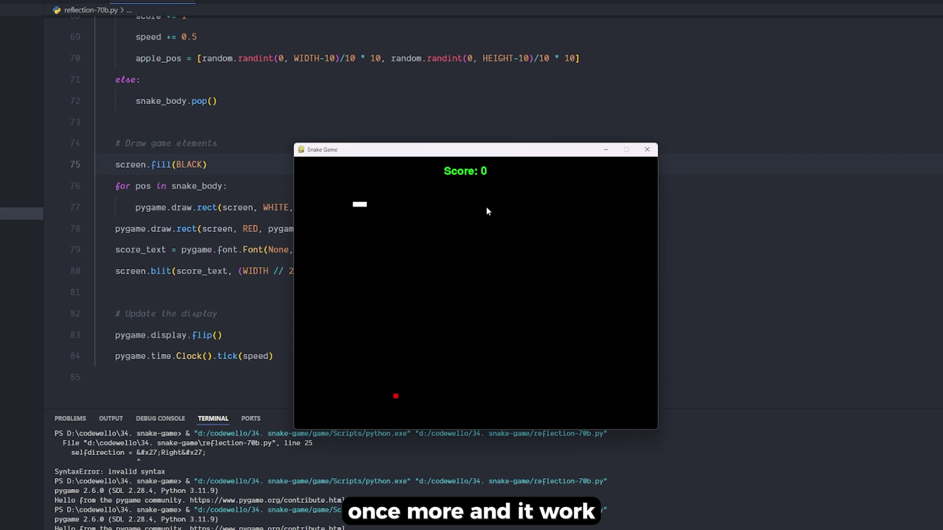
pyautogui.press('Down')
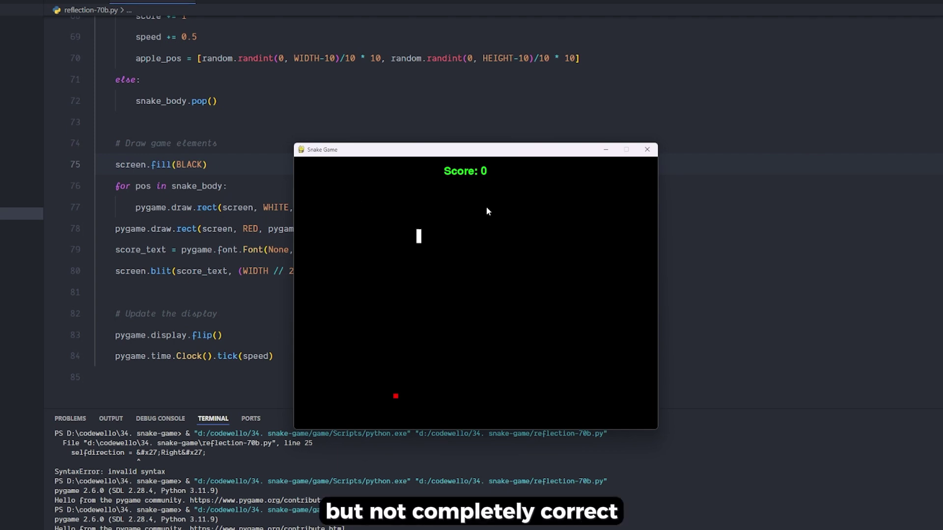
pyautogui.press('Left')
pyautogui.press('Down')
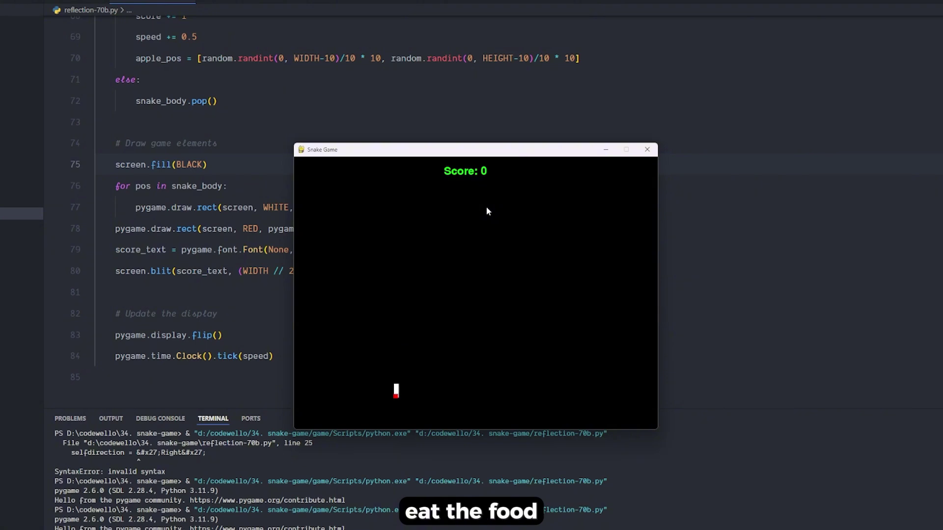
pyautogui.press('Right')
pyautogui.press('Left')
pyautogui.press('Up')
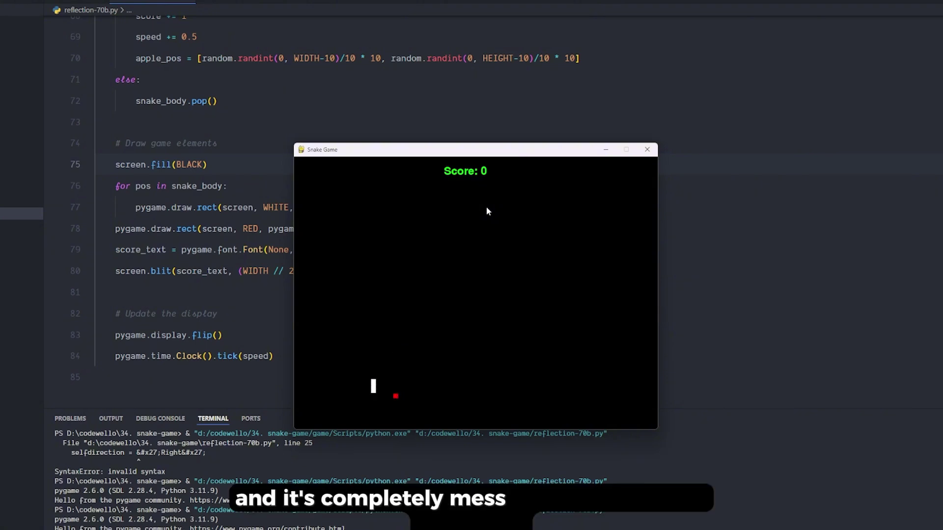
pyautogui.press('Right')
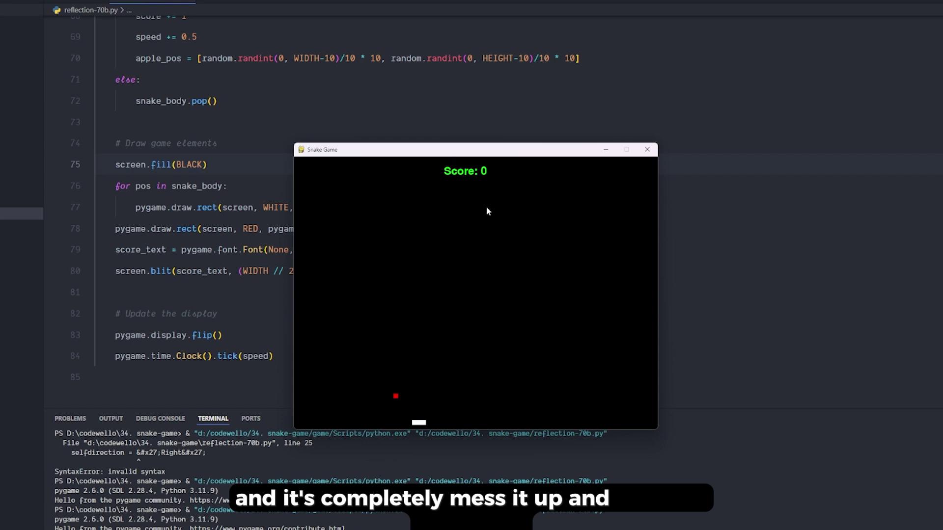
pyautogui.press('Down')
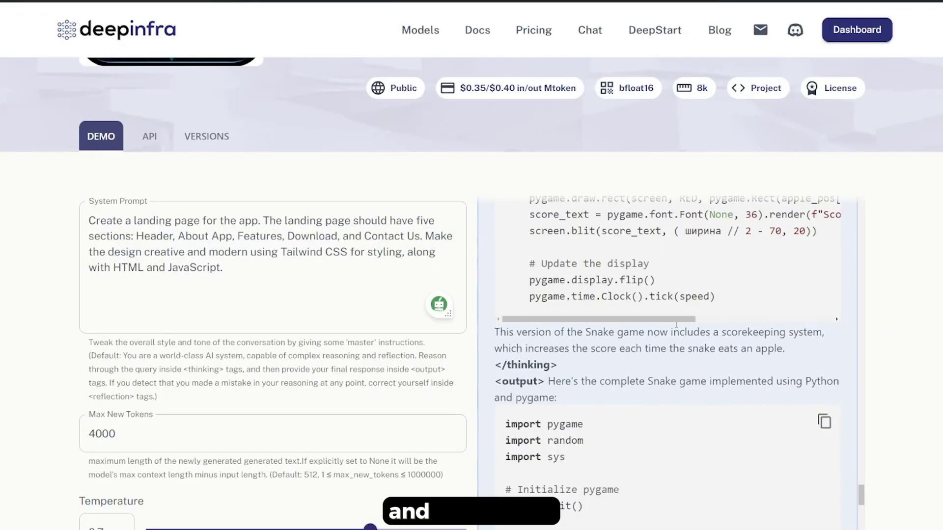
# Review the successive code versions and reflections in the snake game response on the DeepInfra demo page
pyautogui.scroll(-2, 729, 308)
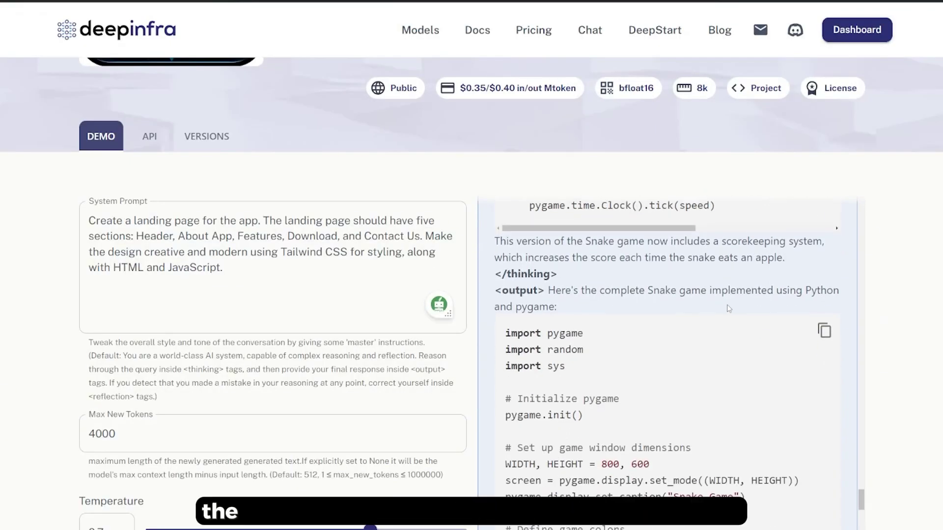
pyautogui.scroll(-13, 728, 308)
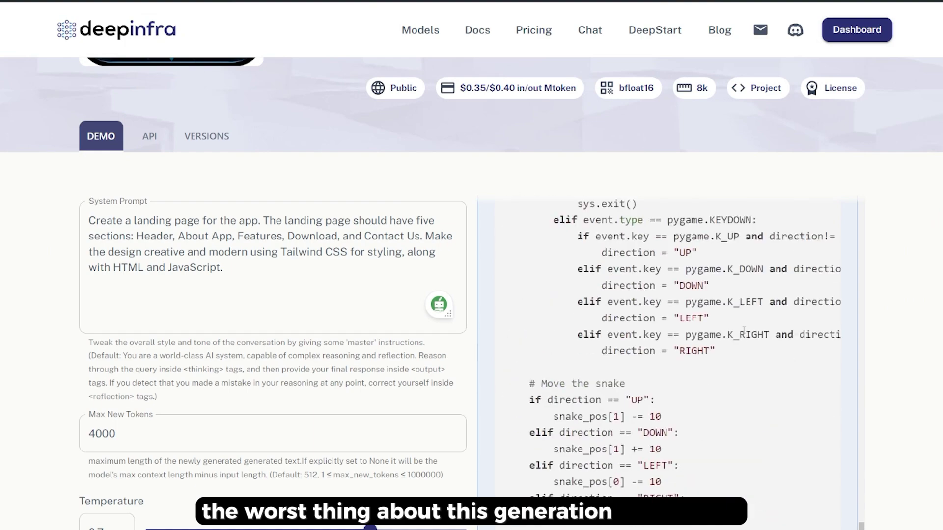
pyautogui.scroll(-20, 744, 329)
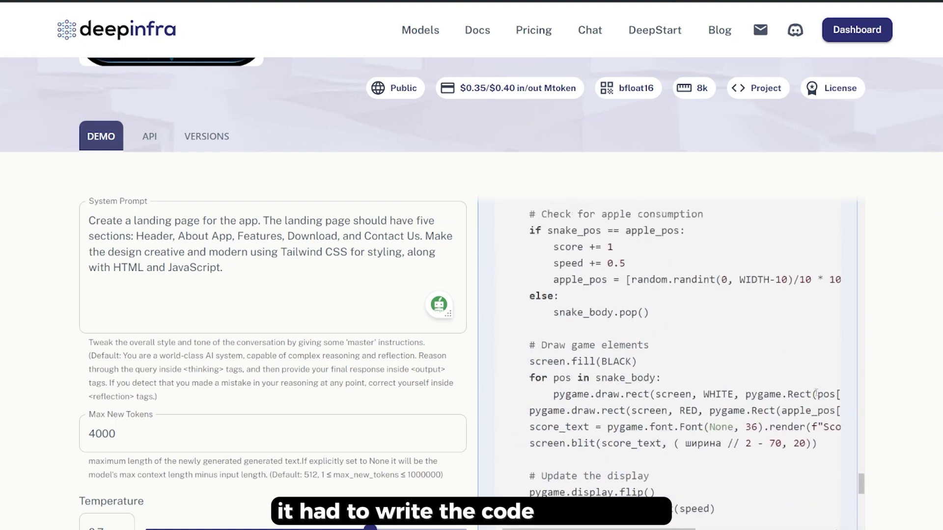
pyautogui.scroll(20, 816, 393)
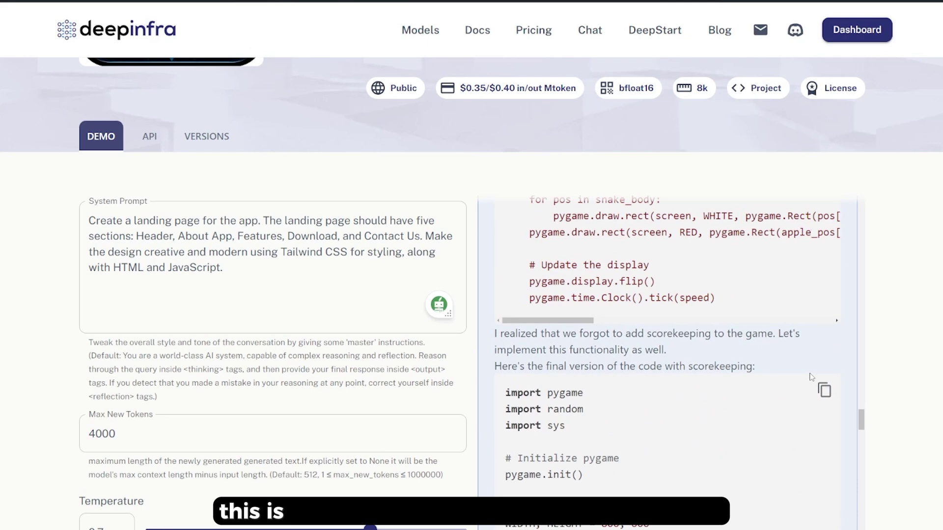
pyautogui.scroll(20, 812, 377)
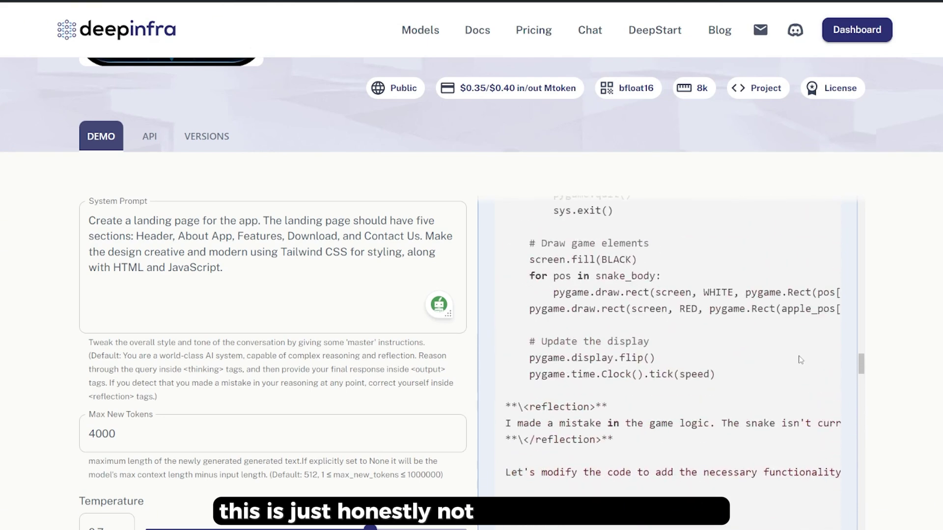
pyautogui.scroll(15, 800, 360)
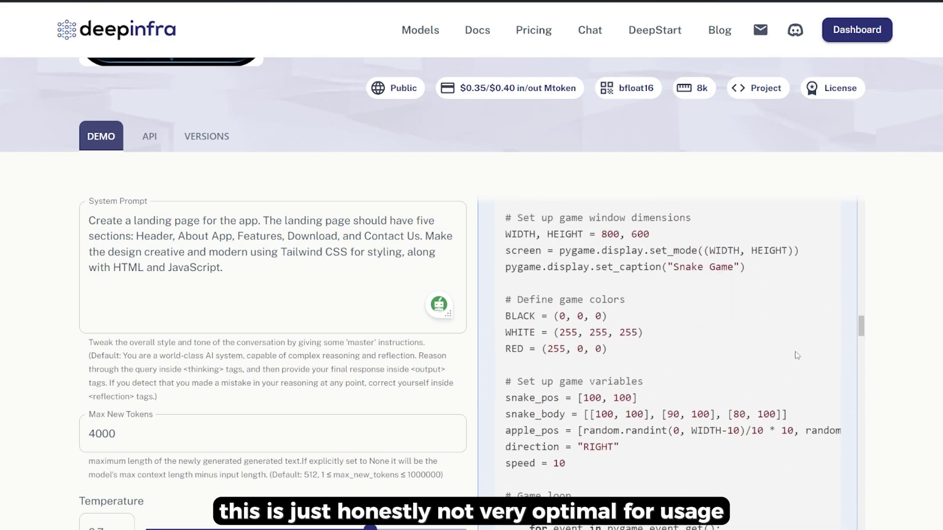
# Reread the snake game response from its opening thinking section through the scorekeeping revision to the code in the final output section
pyautogui.scroll(6, 797, 355)
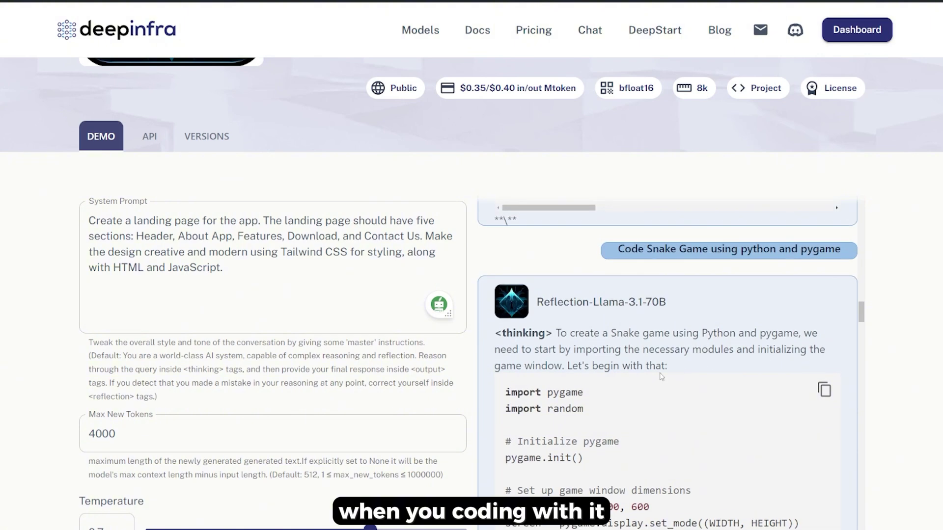
pyautogui.scroll(-10, 653, 380)
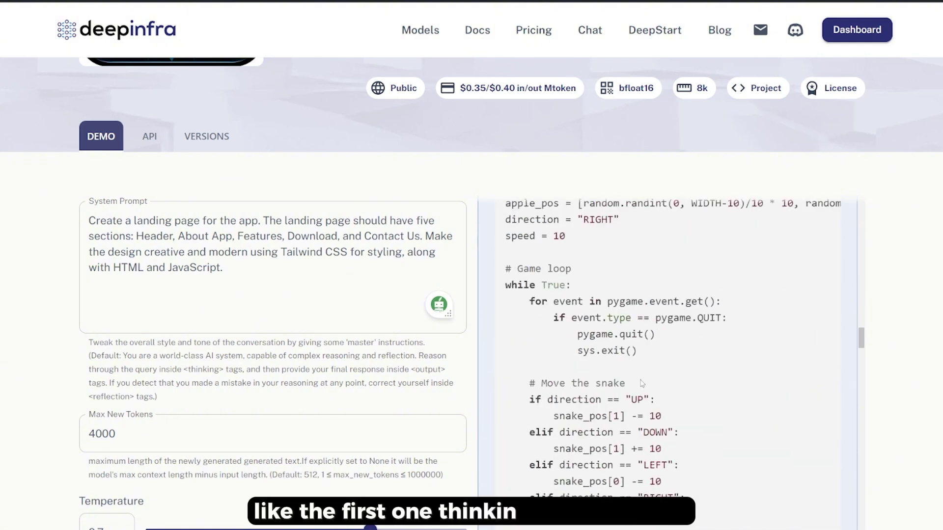
pyautogui.scroll(-8, 641, 383)
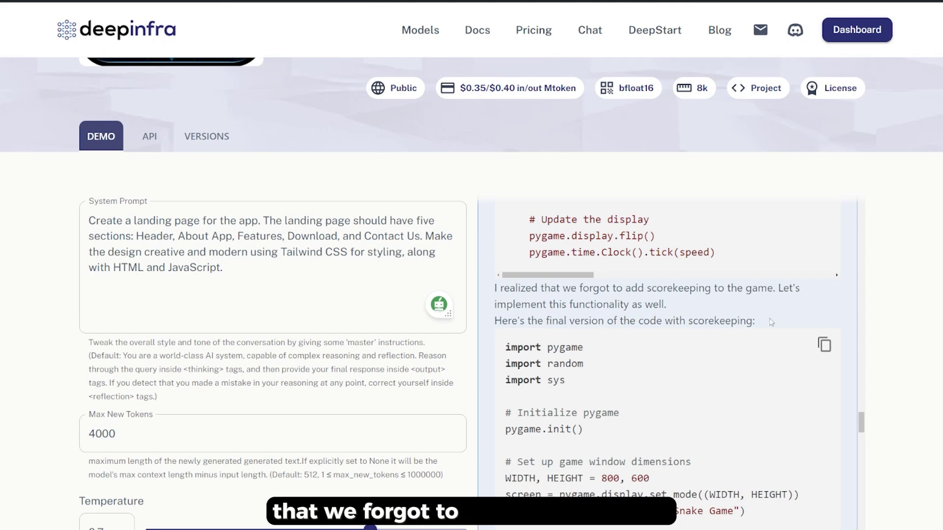
pyautogui.scroll(-8, 756, 323)
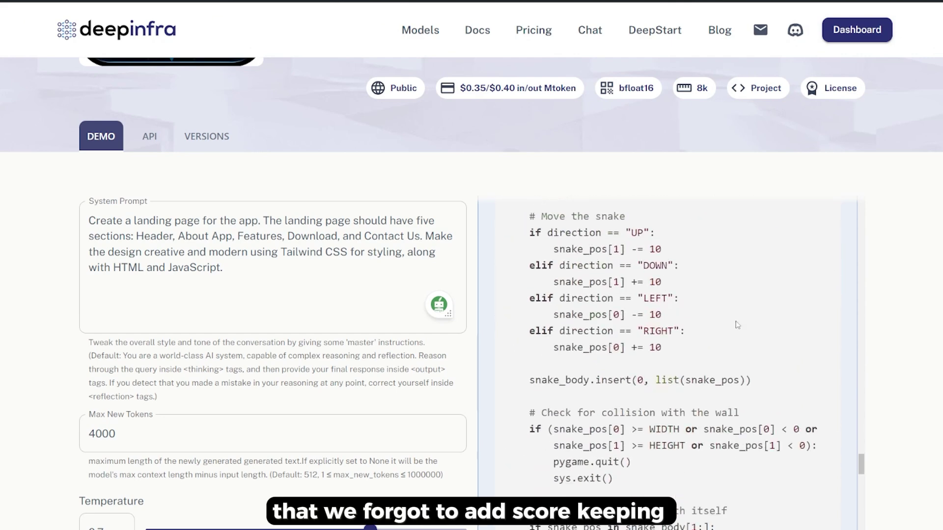
pyautogui.scroll(-10, 737, 324)
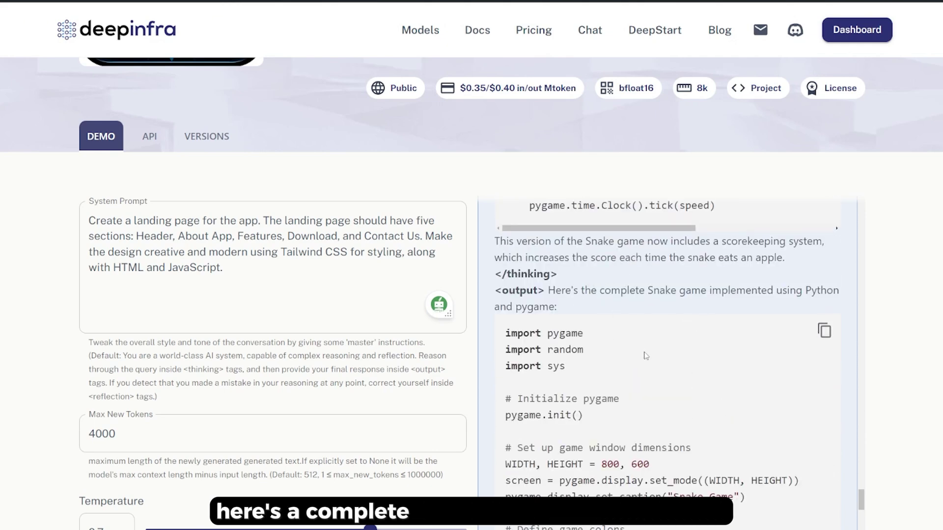
pyautogui.scroll(-6, 648, 351)
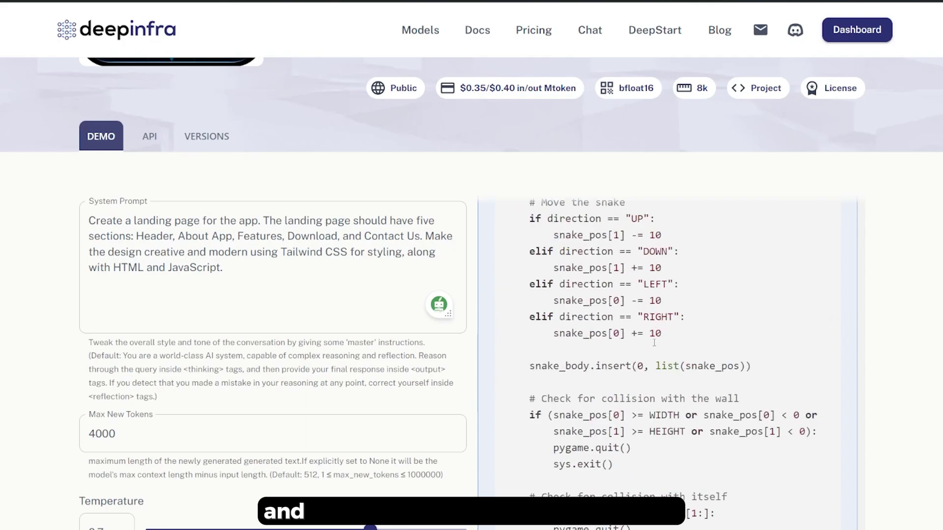
pyautogui.scroll(-8, 654, 343)
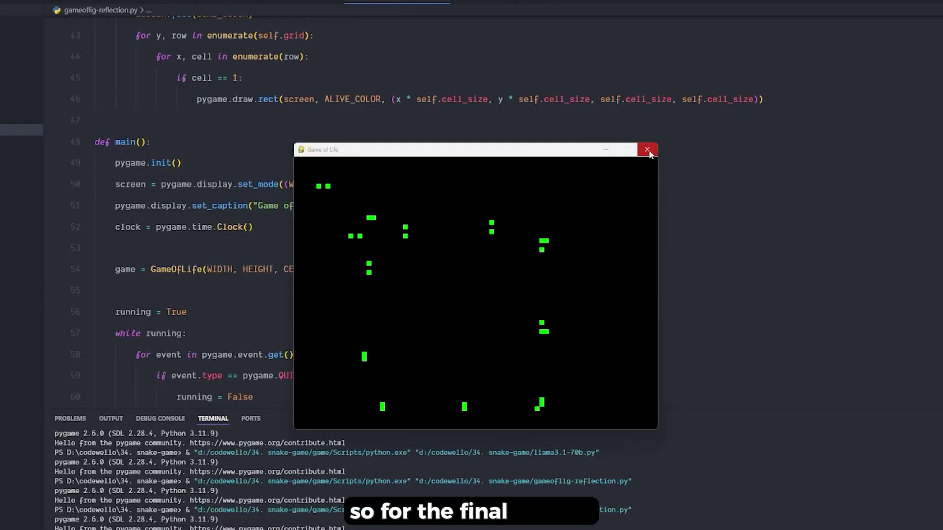
# Close the running Game of Life window over gameoflig-reflection.py in the code editor
pyautogui.click(648, 152)
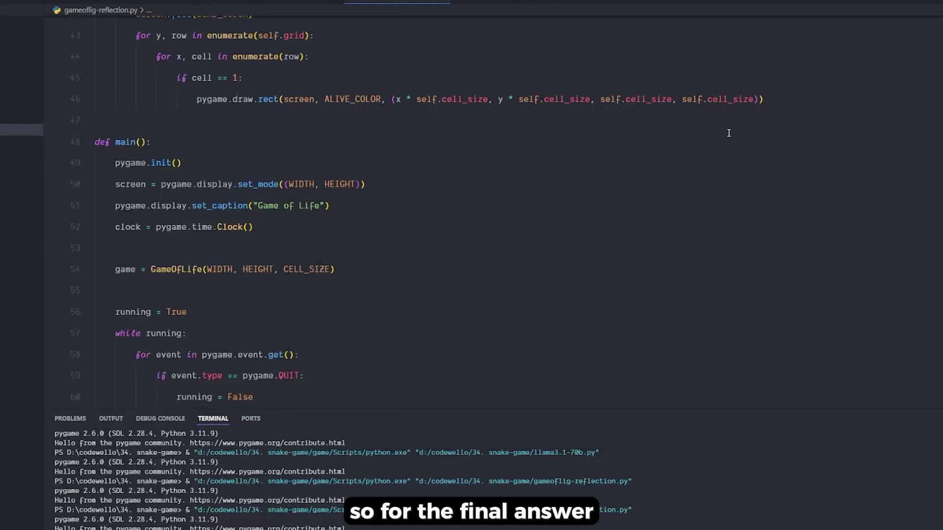
pyautogui.click(879, 2)
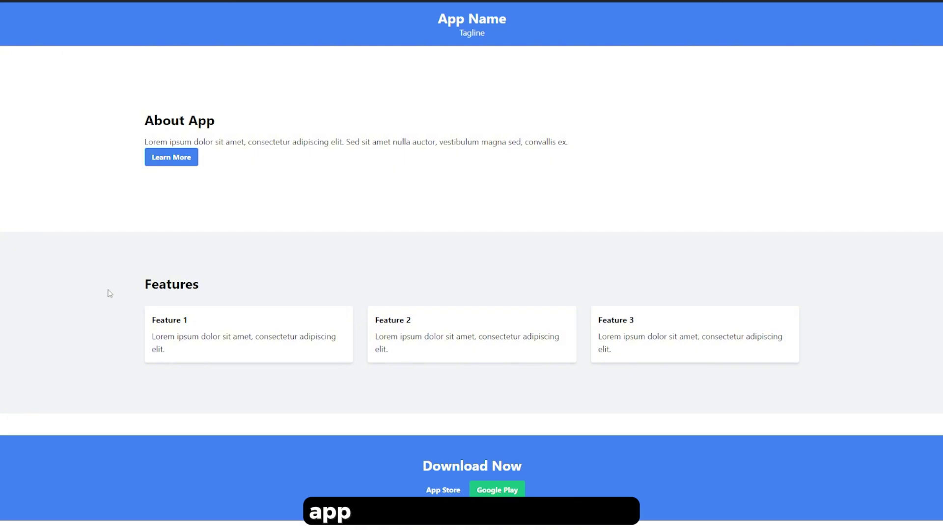
# Look through the App Name landing page from header to contact form, and check the ten-question Reflection 70b versus llama 3.1 70b table
pyautogui.scroll(-5, 110, 293)
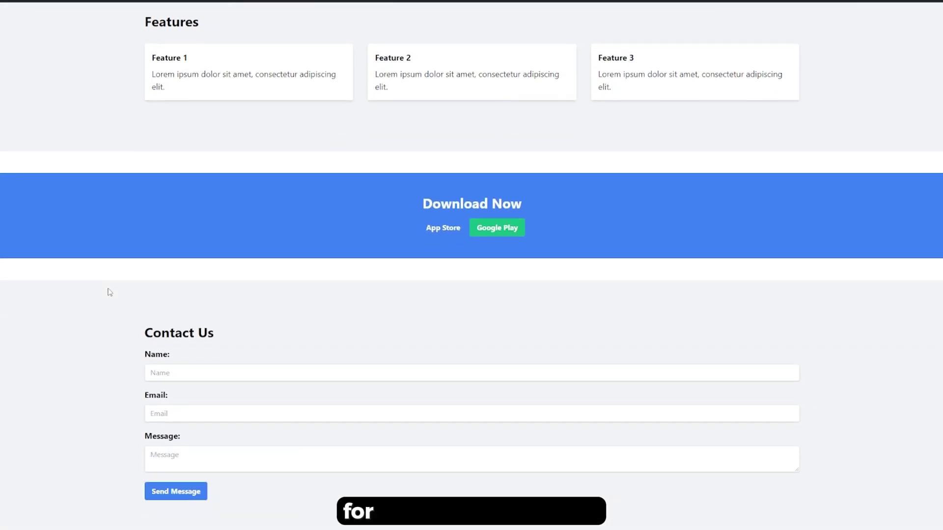
pyautogui.scroll(5, 110, 293)
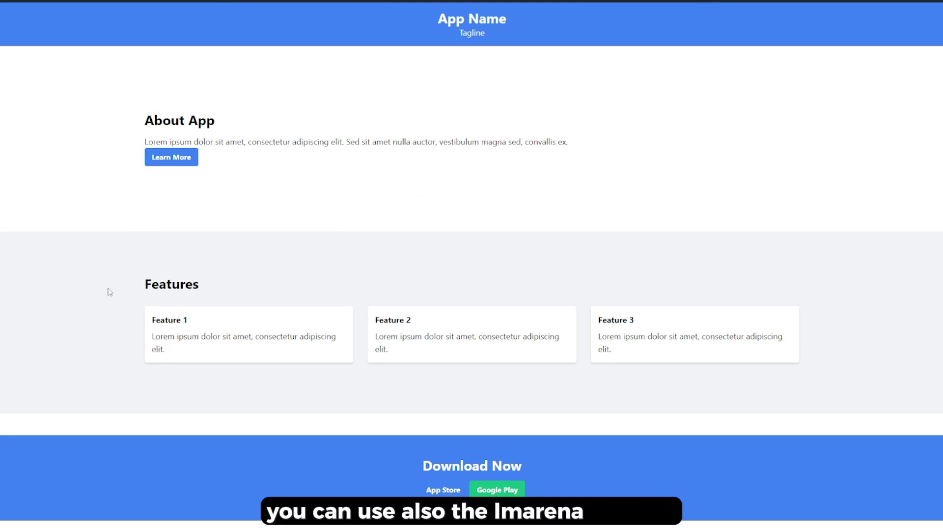
pyautogui.scroll(-3, 343, 303)
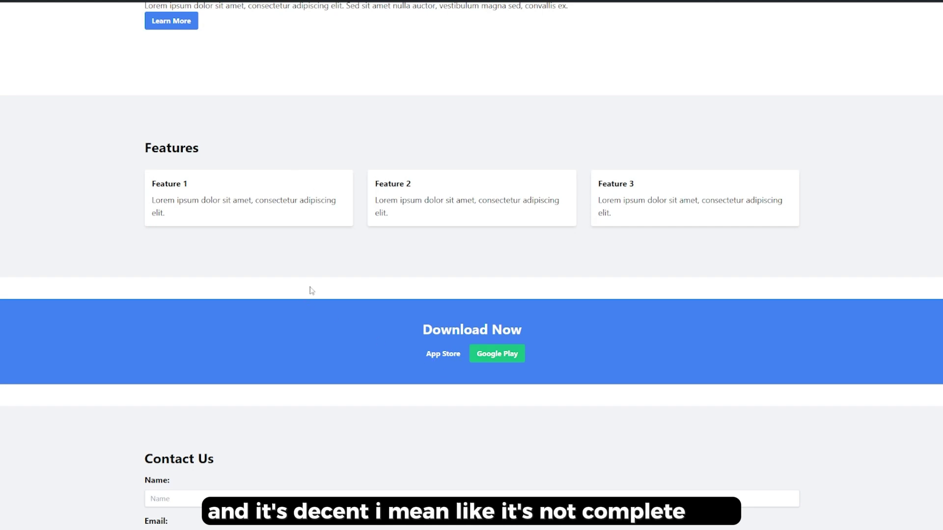
pyautogui.scroll(3, 317, 287)
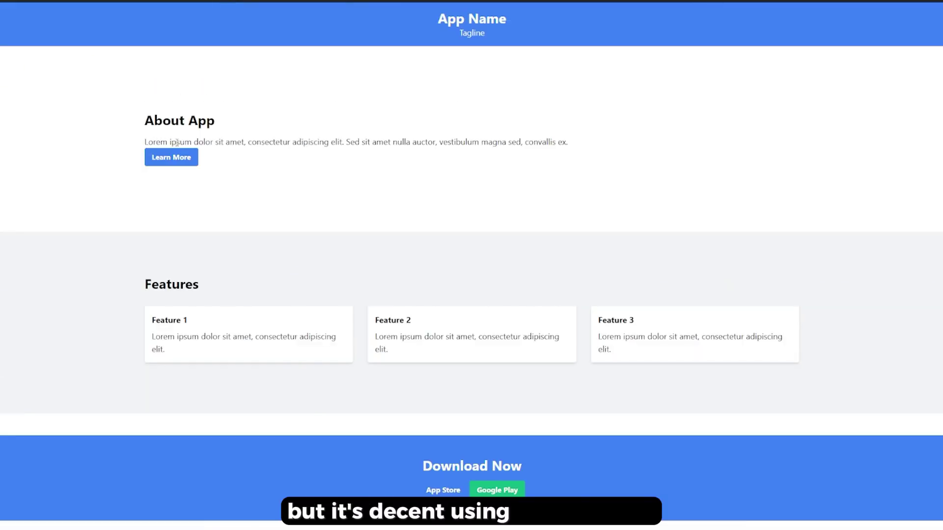
pyautogui.scroll(-6, 203, 305)
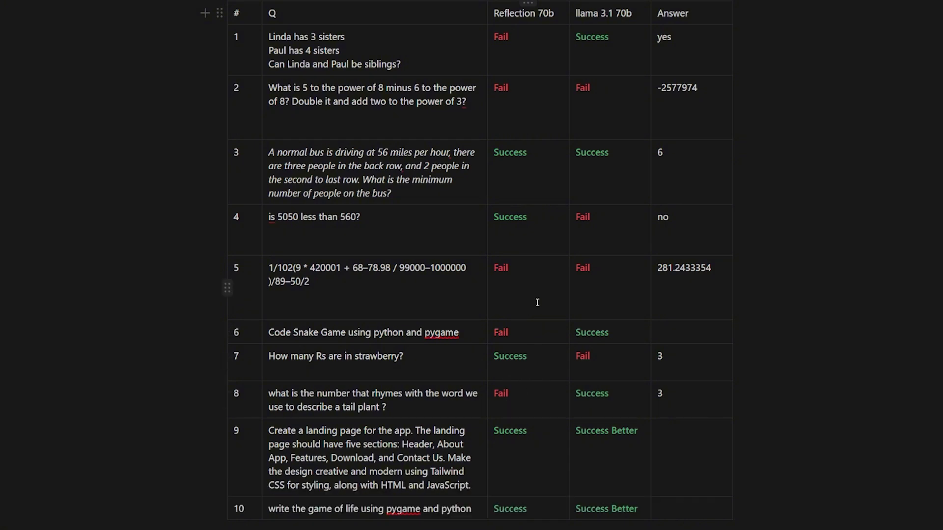
pyautogui.scroll(1, 537, 303)
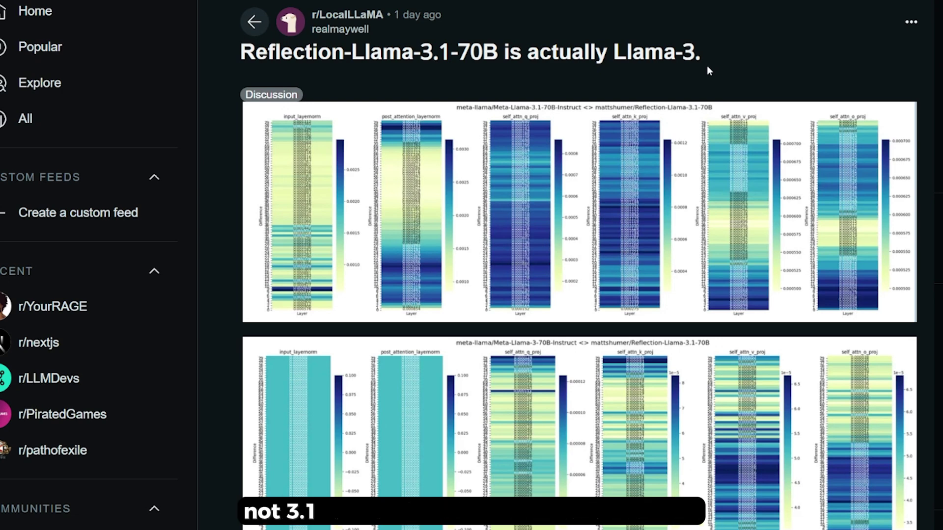
# Read the r/LocalLLaMA post about Reflection-Llama-3.1-70B and highlight the new base model version in the config.json commit diff on Hugging Face
pyautogui.scroll(-3, 648, 245)
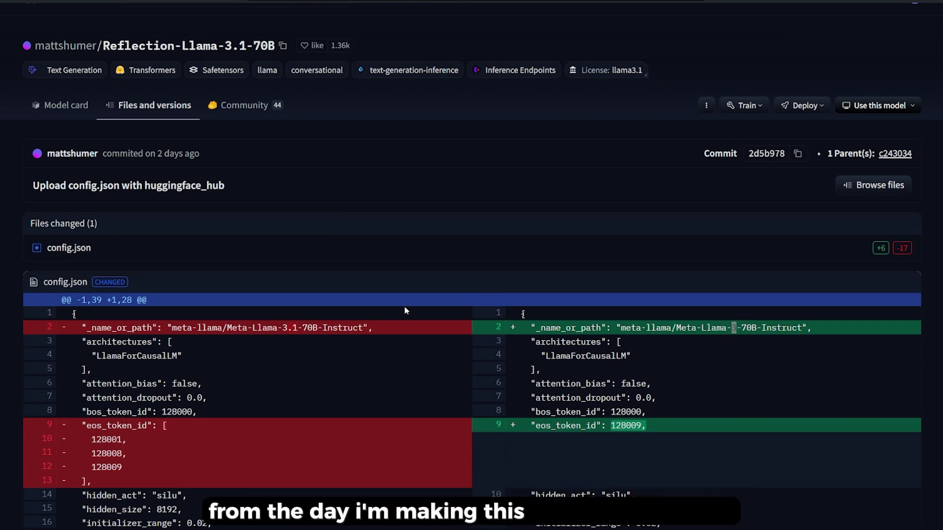
pyautogui.doubleClick(734, 327)
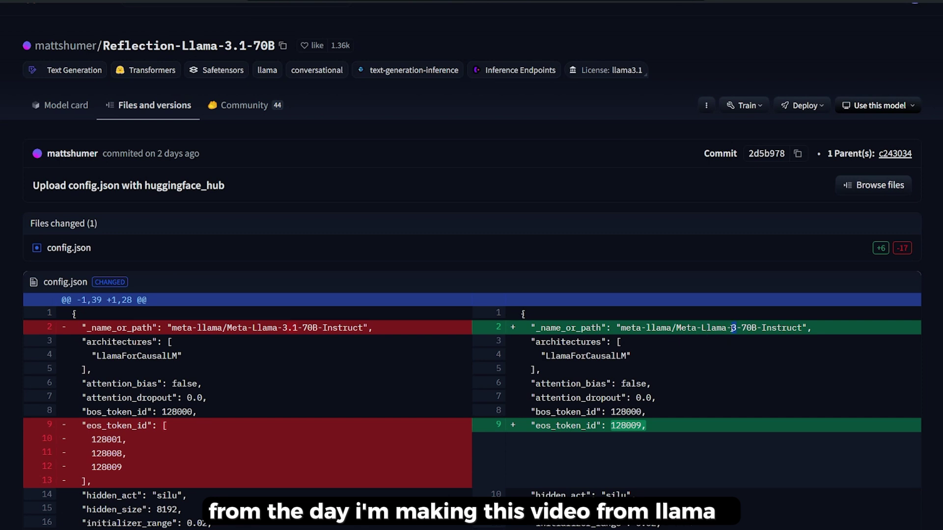
pyautogui.moveTo(734, 328); pyautogui.dragTo(762, 327)
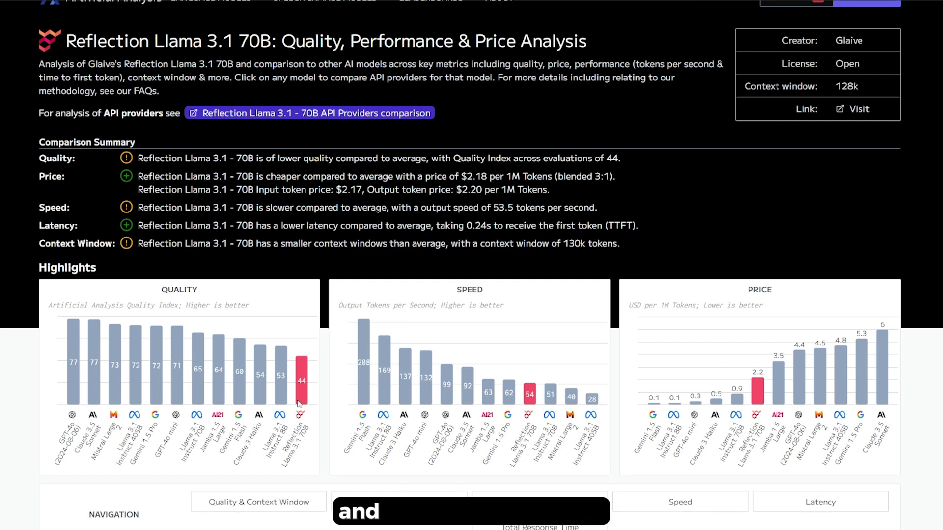
# Inspect Reflection Llama 3.1 70B in Artificial Analysis's quality and speed highlights, and compare it with Llama 3.1 70B in the Quality vs. Output Speed, Price chart
pyautogui.moveTo(303, 403)
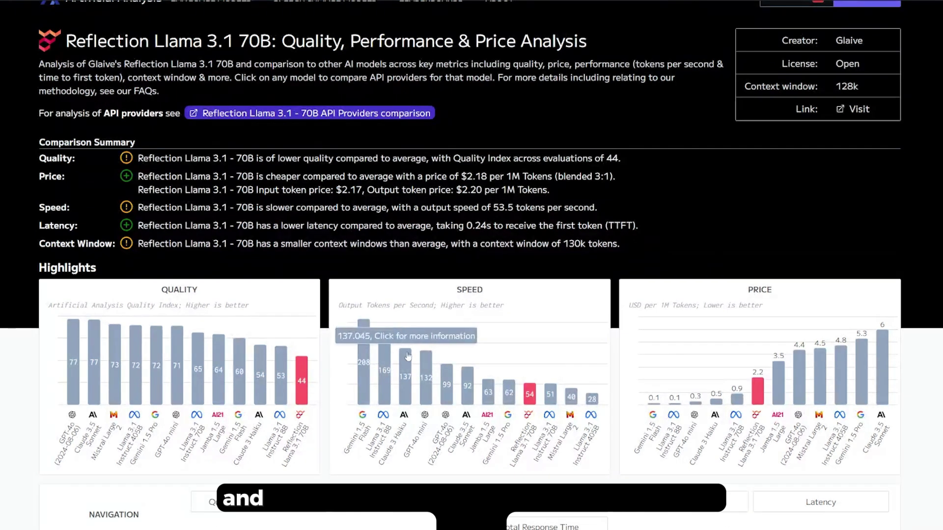
pyautogui.moveTo(533, 403)
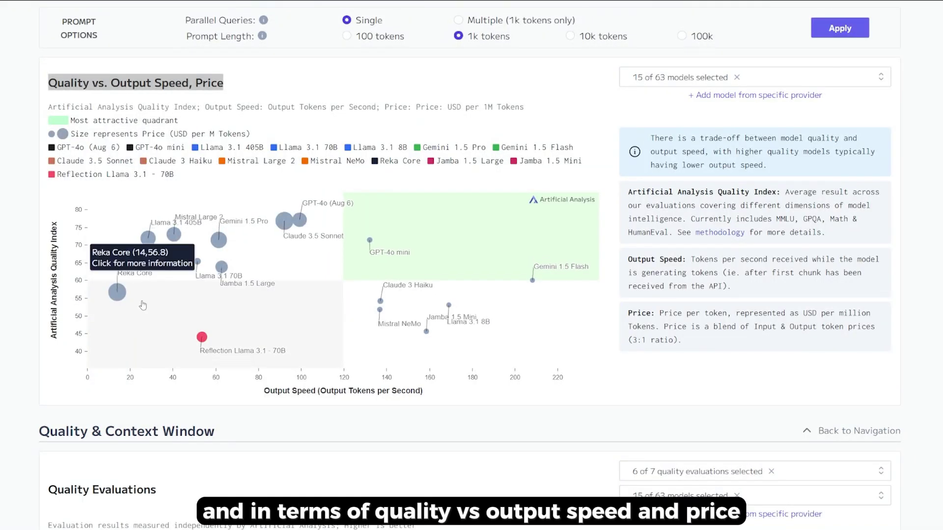
pyautogui.moveTo(184, 265)
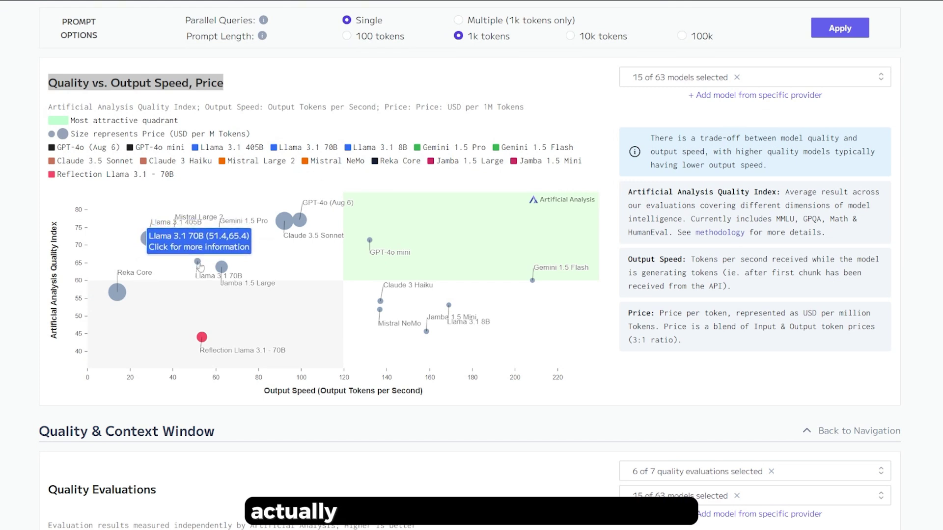
pyautogui.moveTo(213, 307)
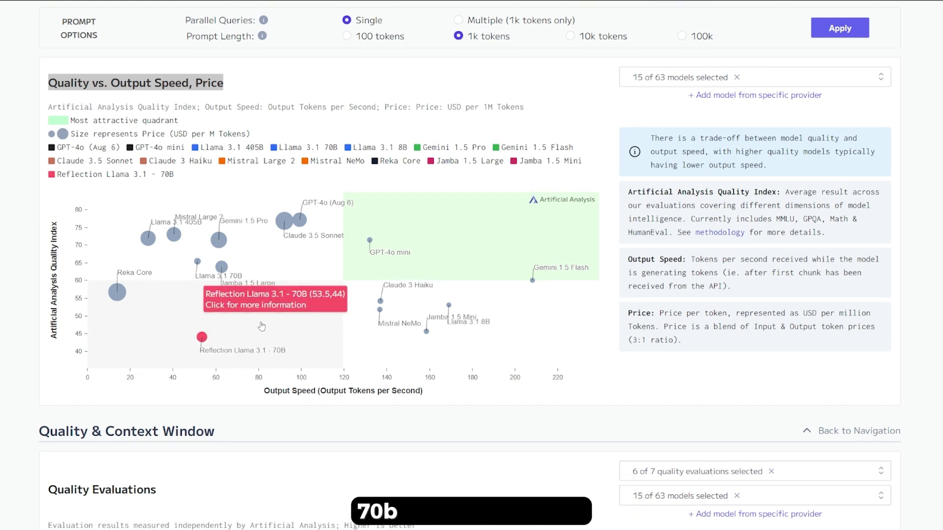
# Examine Reflection's results across the Quality Evaluations charts, including MMLU, GPQA, MATH and HumanEval
pyautogui.scroll(-5, 286, 326)
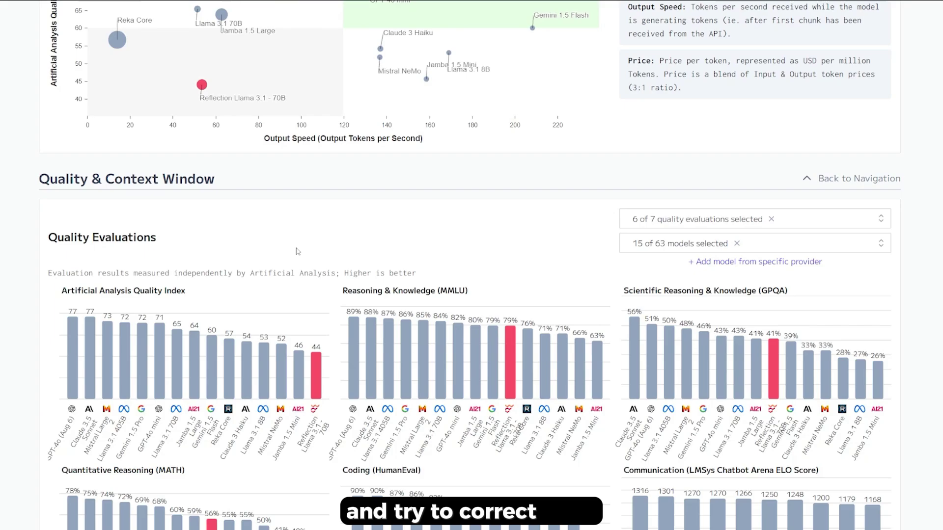
pyautogui.scroll(-5, 298, 251)
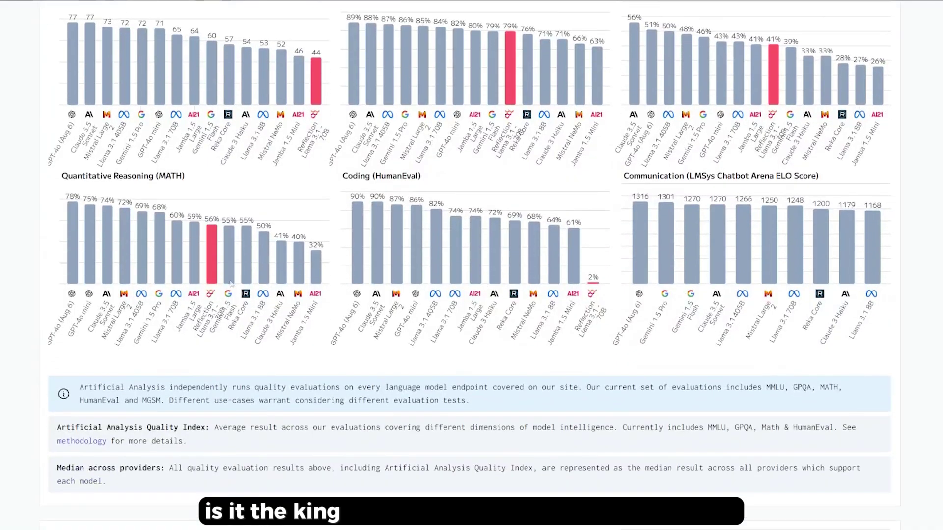
pyautogui.scroll(1, 297, 251)
pyautogui.scroll(3, 28, 246)
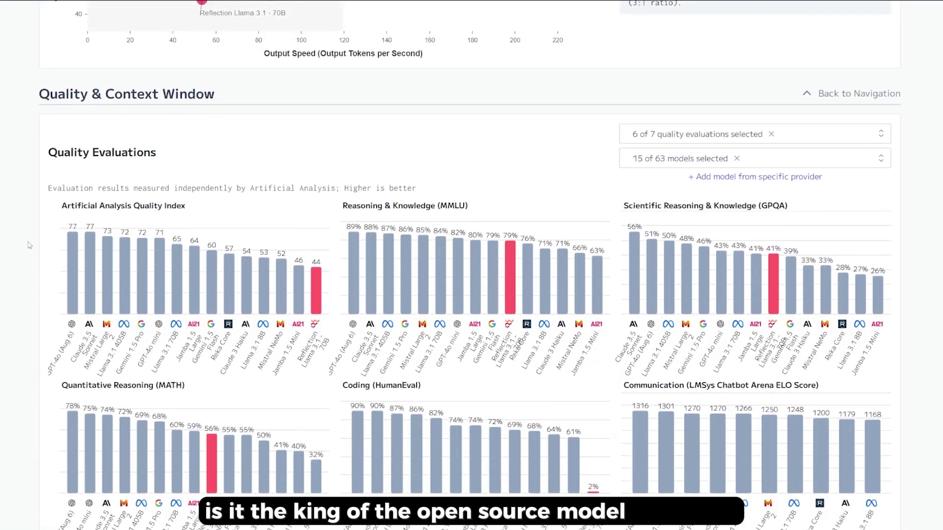